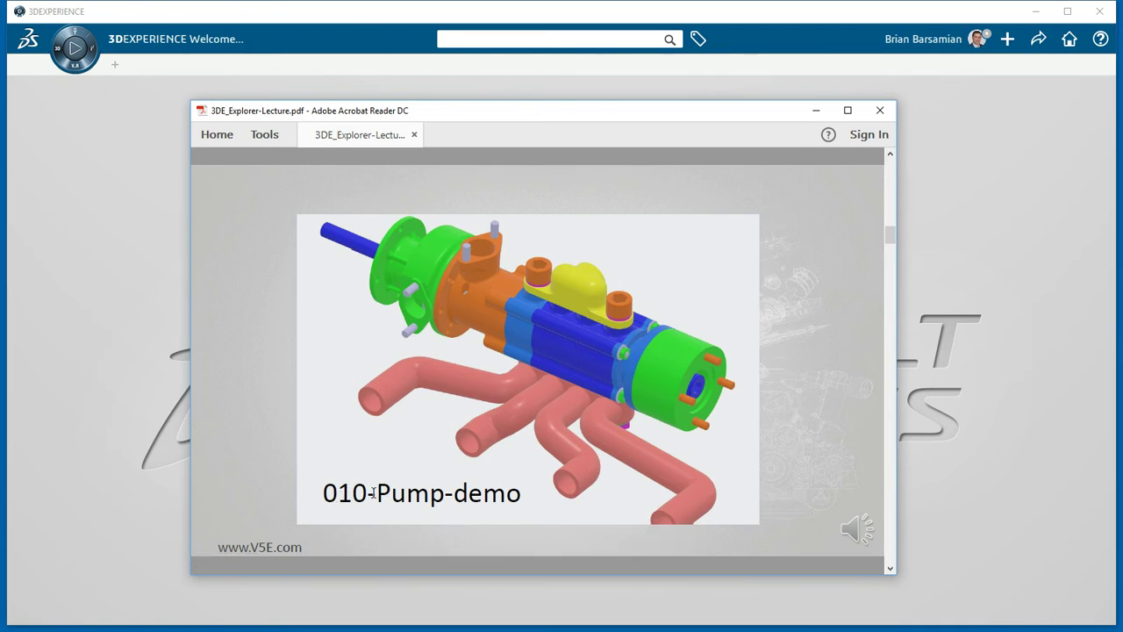
Highlight the 010- prefix in the lecture PDF, move the PDF window out of the way, and search the 3DEXPERIENCE database for 010-.
{"action": "left_click_drag", "start_coordinate": [377, 492], "coordinate": [321, 492]}
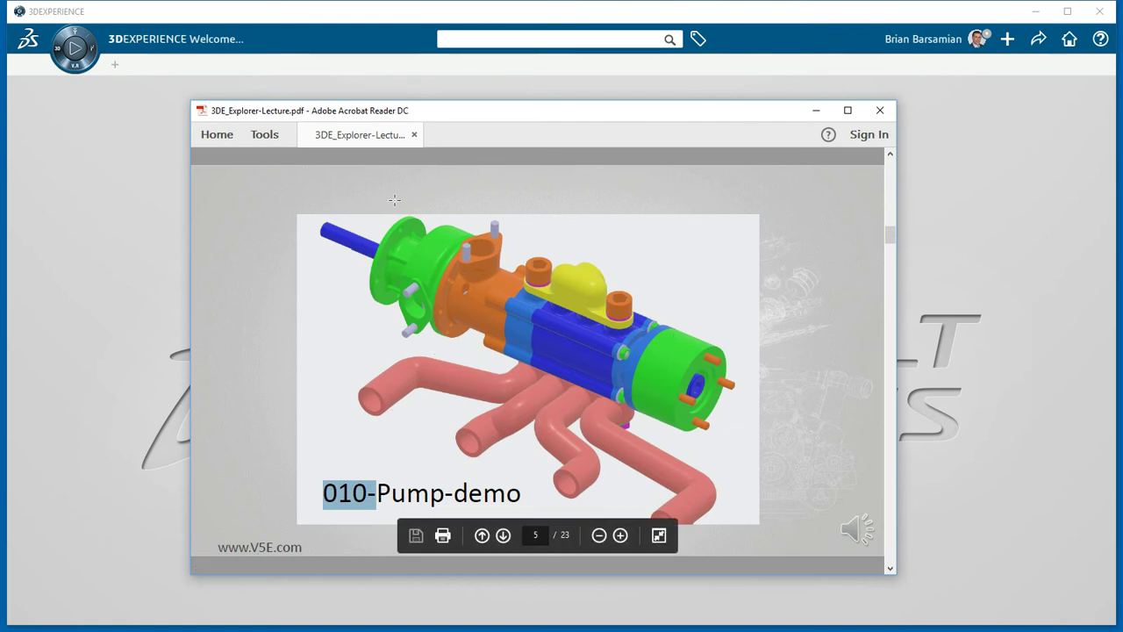
{"action": "left_click_drag", "start_coordinate": [437, 119], "coordinate": [1122, 114]}
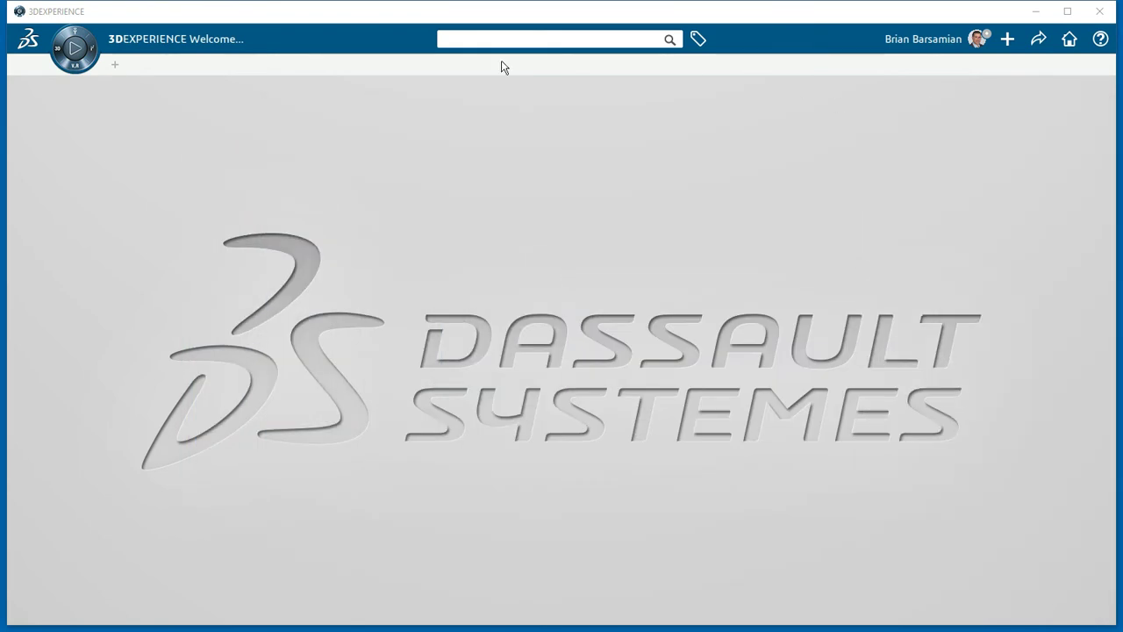
{"action": "left_click", "coordinate": [471, 38]}
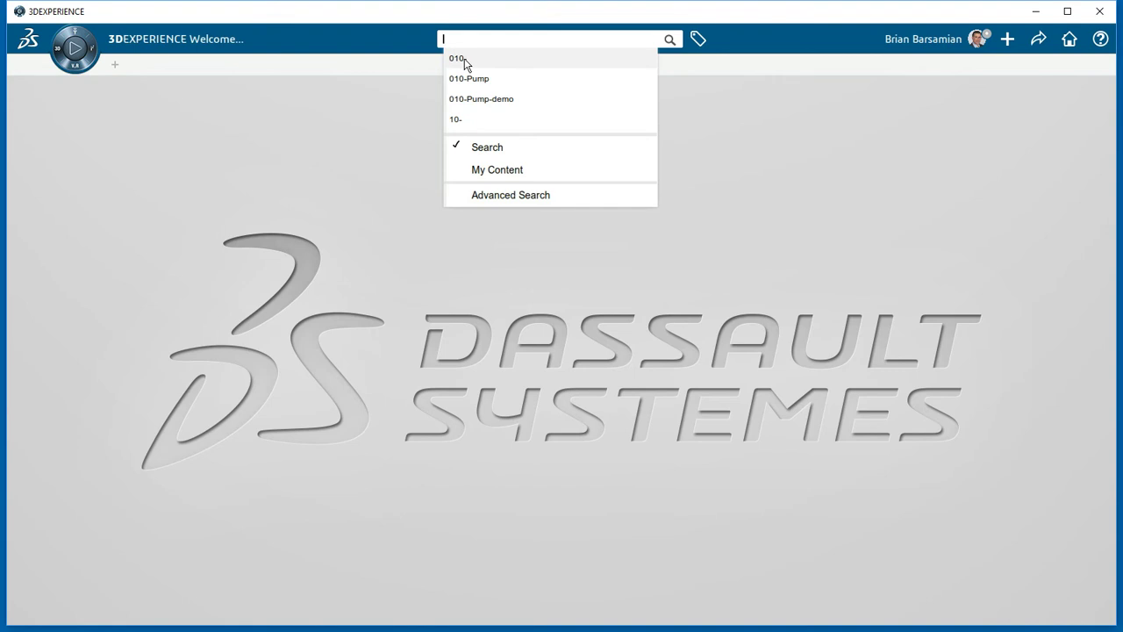
{"action": "left_click", "coordinate": [465, 59]}
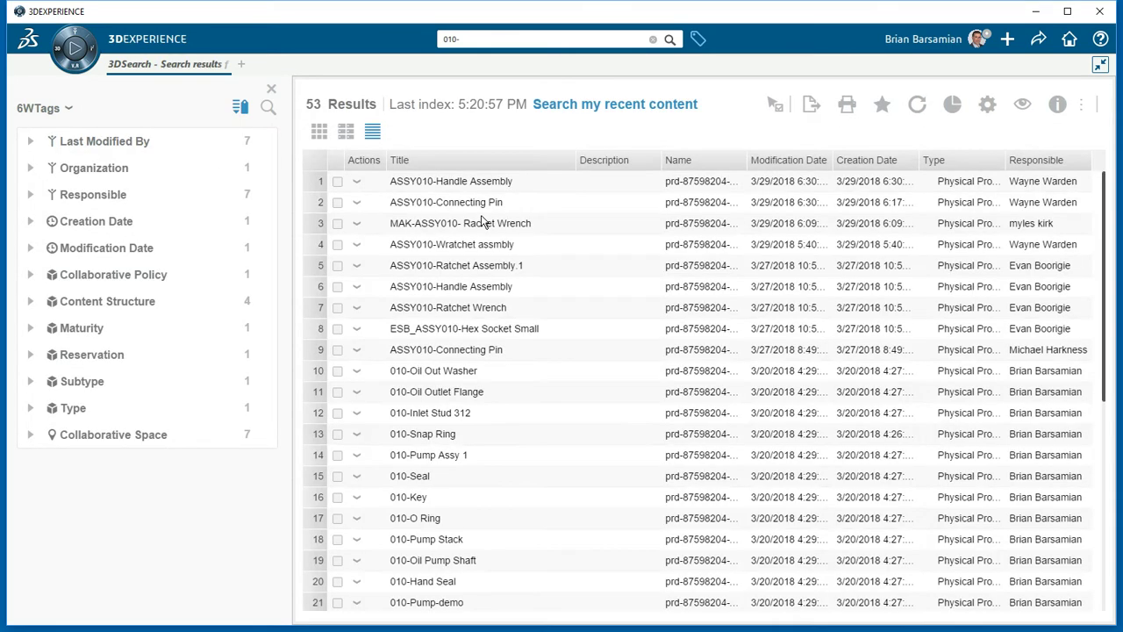
Show the search results as thumbnails and browse through the 010- parts and assemblies.
{"action": "left_click", "coordinate": [320, 132]}
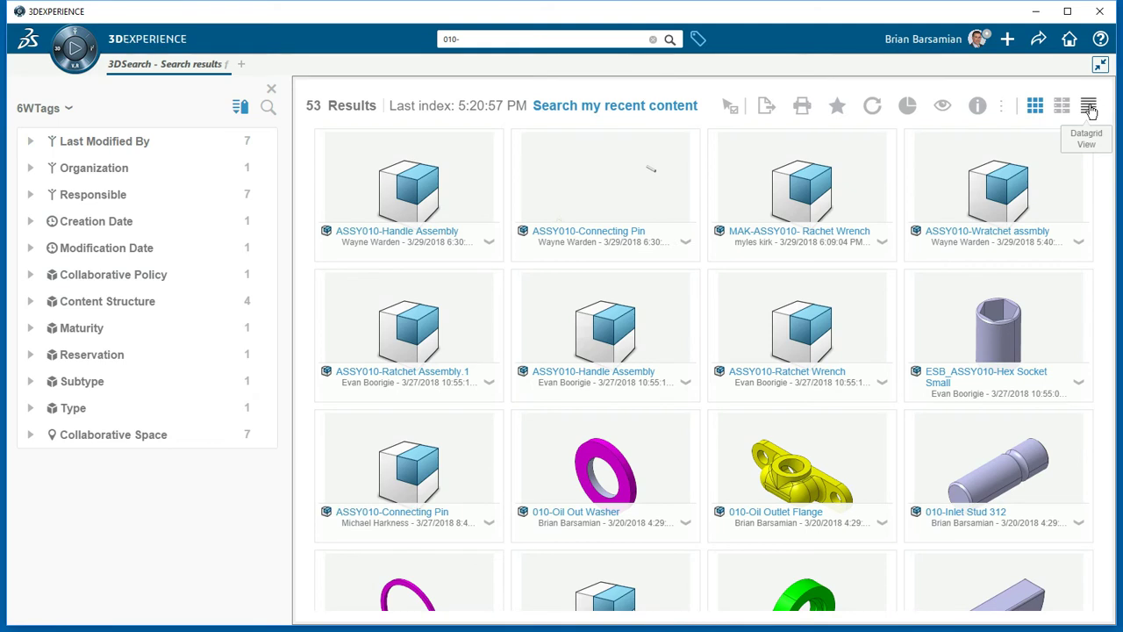
{"action": "scroll", "coordinate": [785, 263], "scroll_direction": "down", "scroll_amount": 2}
{"action": "scroll", "coordinate": [787, 295], "scroll_direction": "down", "scroll_amount": 5}
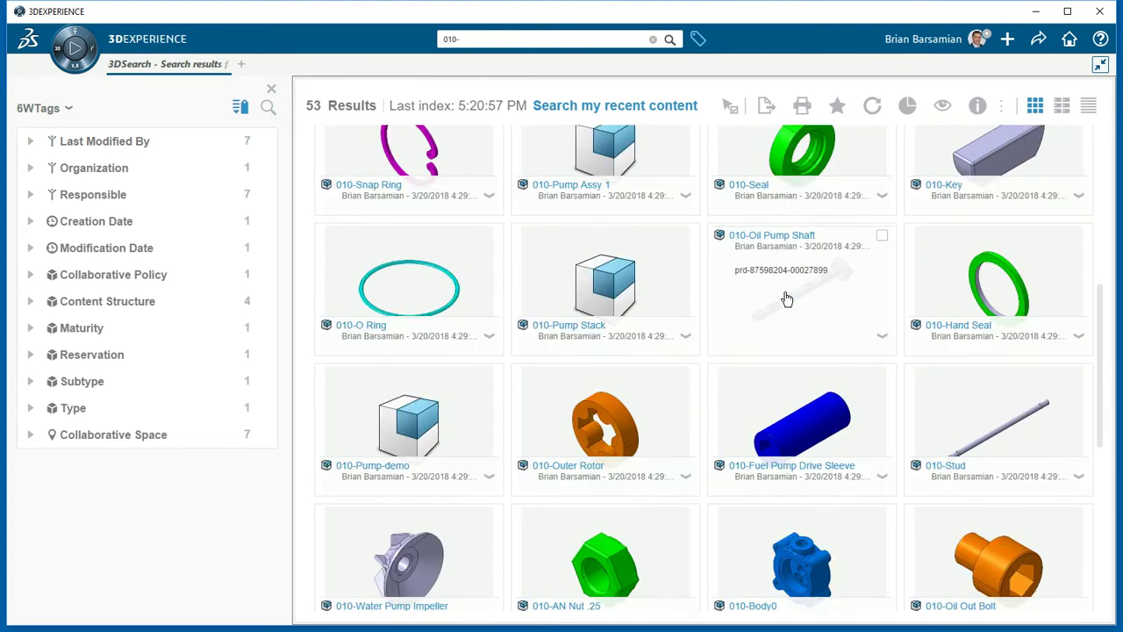
{"action": "scroll", "coordinate": [787, 299], "scroll_direction": "down", "scroll_amount": 1}
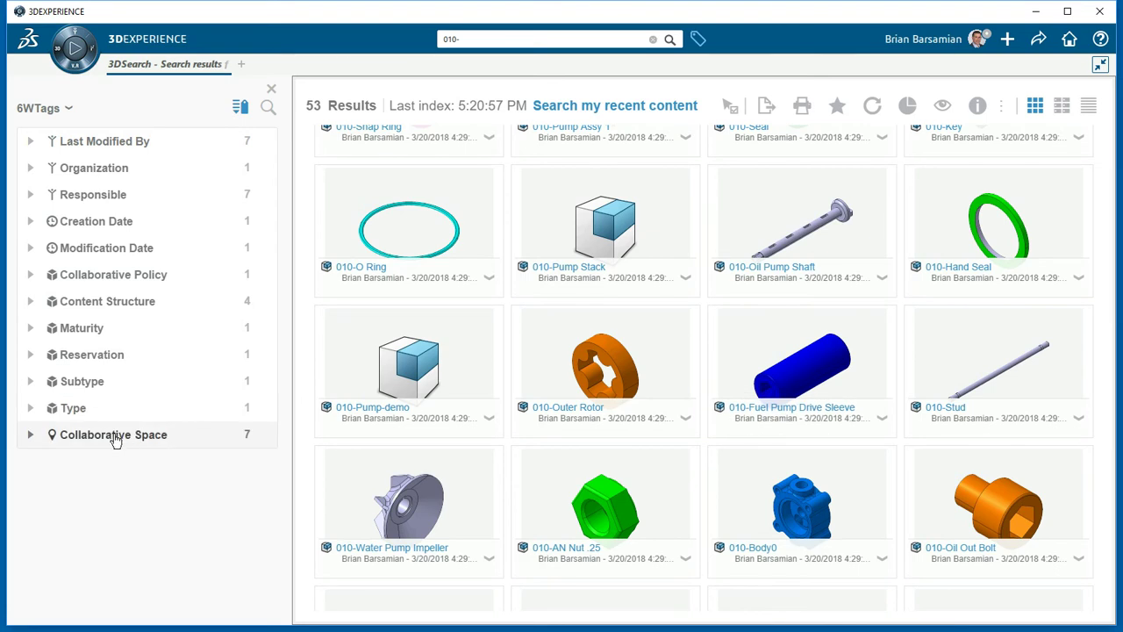
Filter the search results to the BCB-3DE collaborative space.
{"action": "left_click", "coordinate": [84, 439]}
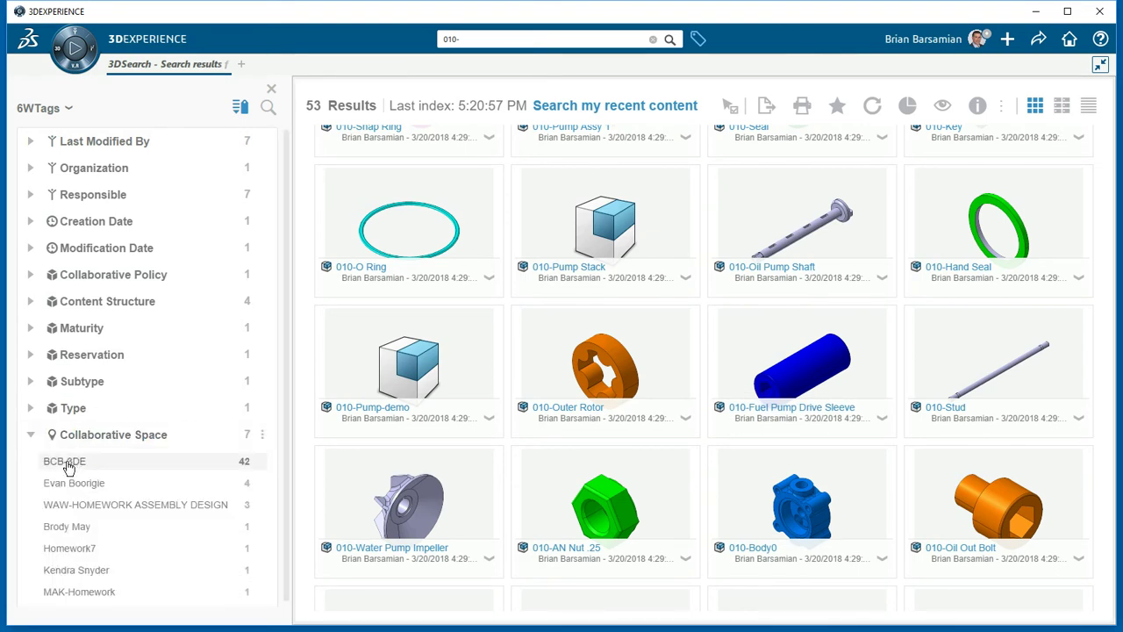
{"action": "left_click", "coordinate": [66, 462]}
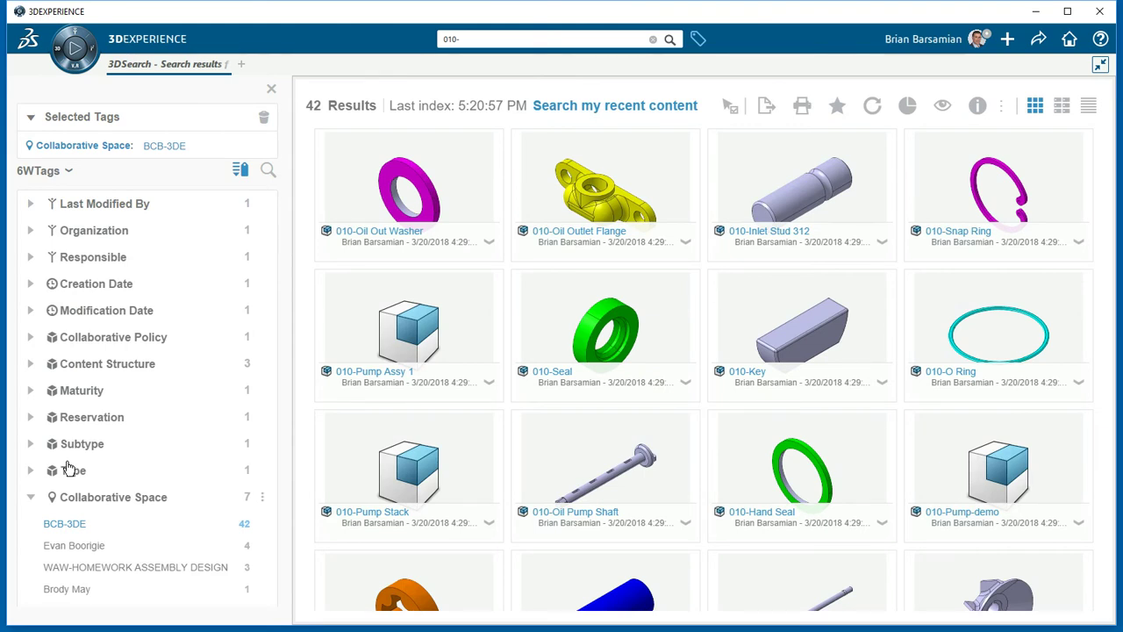
{"action": "left_click_drag", "start_coordinate": [1104, 236], "coordinate": [1087, 152]}
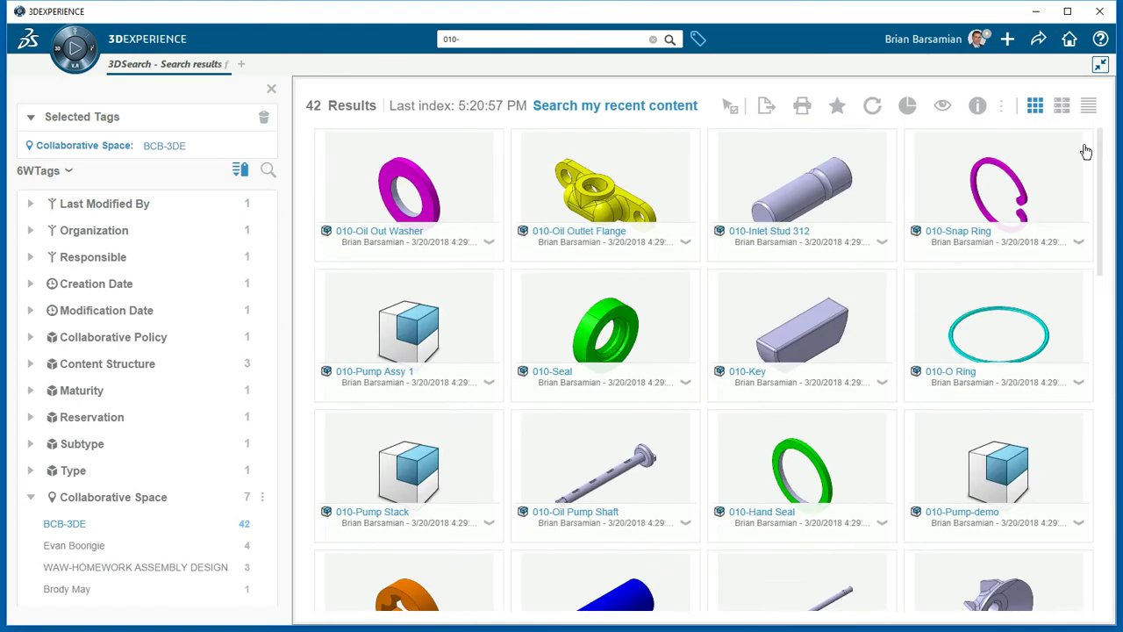
Preview the results in 3D and inspect the 010-Oil Outlet Flange up close.
{"action": "left_click", "coordinate": [943, 107]}
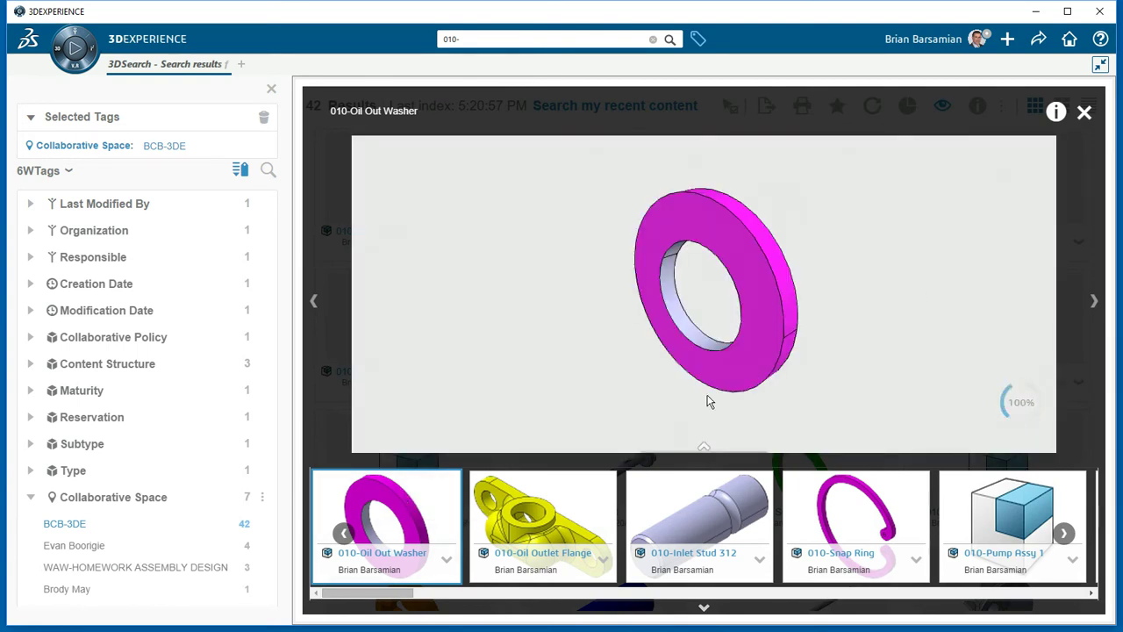
{"action": "left_click", "coordinate": [544, 509]}
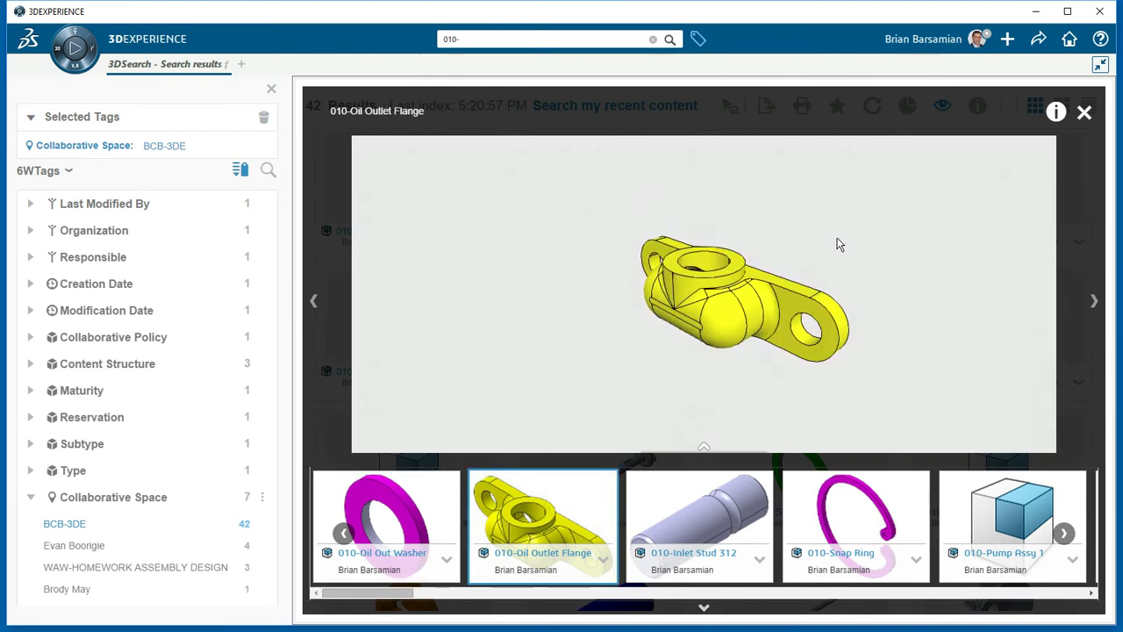
{"action": "left_click_drag", "start_coordinate": [811, 242], "coordinate": [826, 276]}
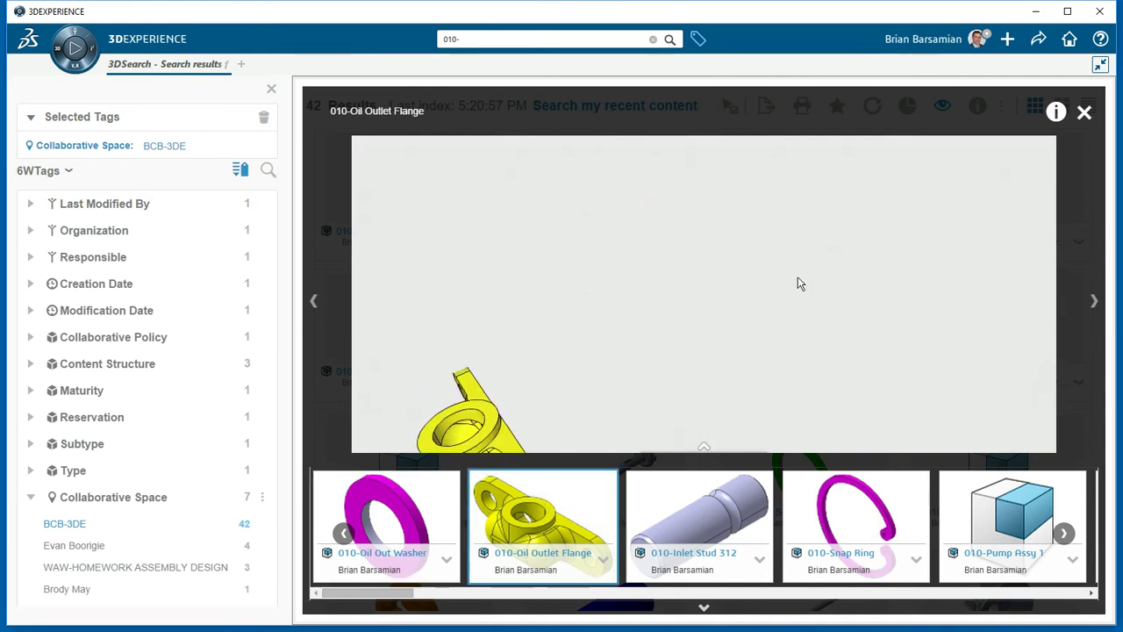
{"action": "left_click_drag", "start_coordinate": [495, 380], "coordinate": [633, 309]}
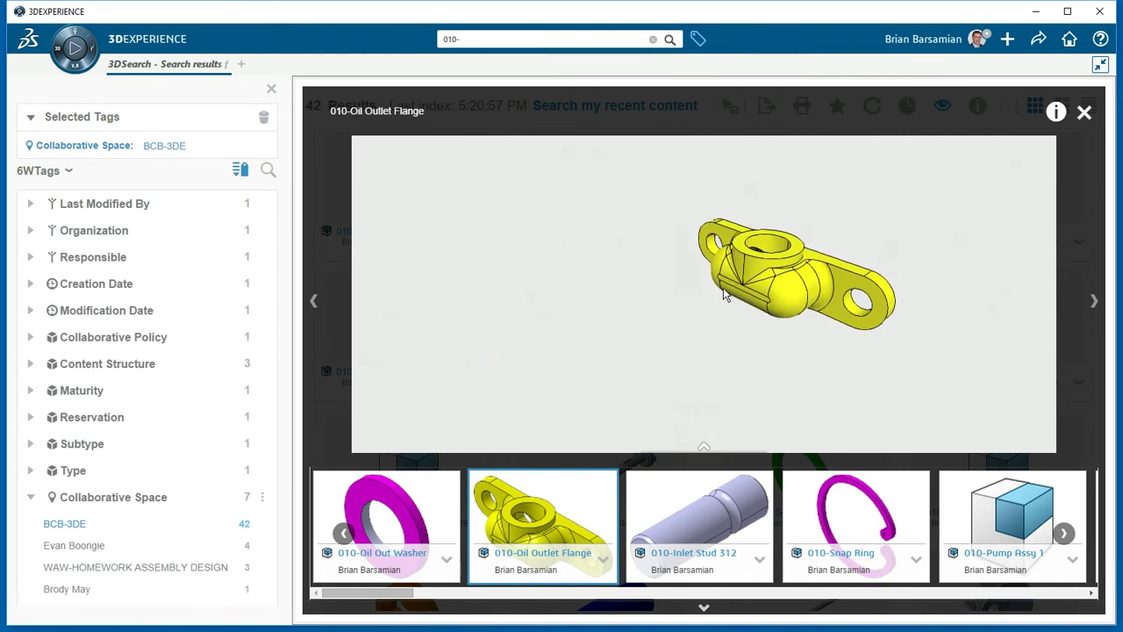
{"action": "scroll", "coordinate": [738, 215], "scroll_direction": "up", "scroll_amount": 3}
{"action": "scroll", "coordinate": [742, 276], "scroll_direction": "up", "scroll_amount": 1}
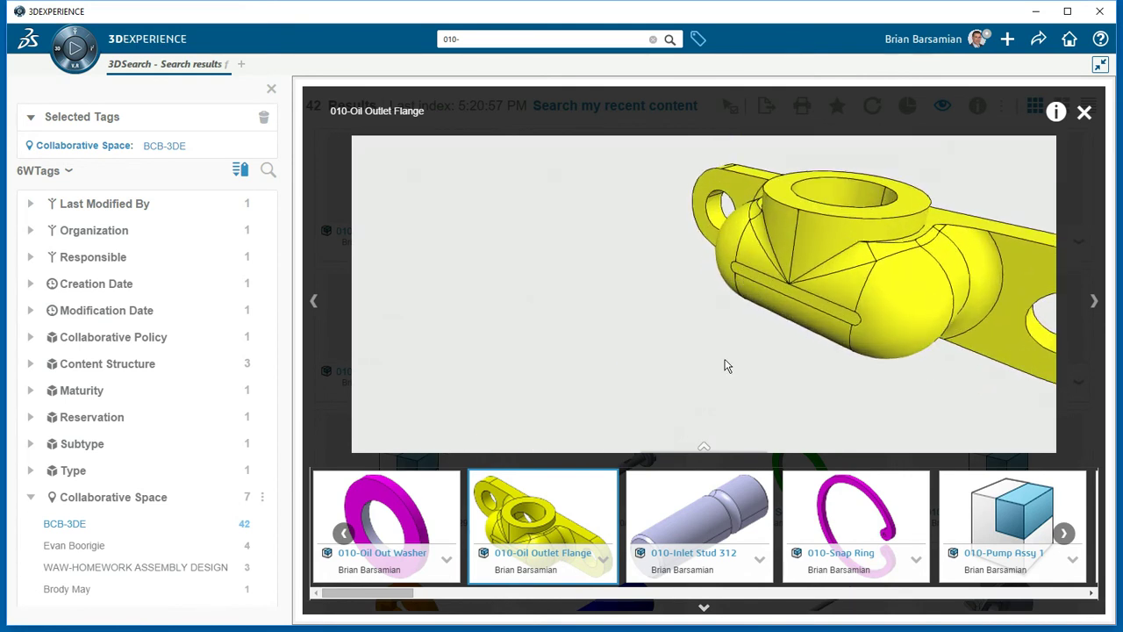
Preview 010-Inlet Stud 312, 010-Snap Ring and 010-Pump Assy 1 in 3D, and close the preview.
{"action": "left_click", "coordinate": [738, 539]}
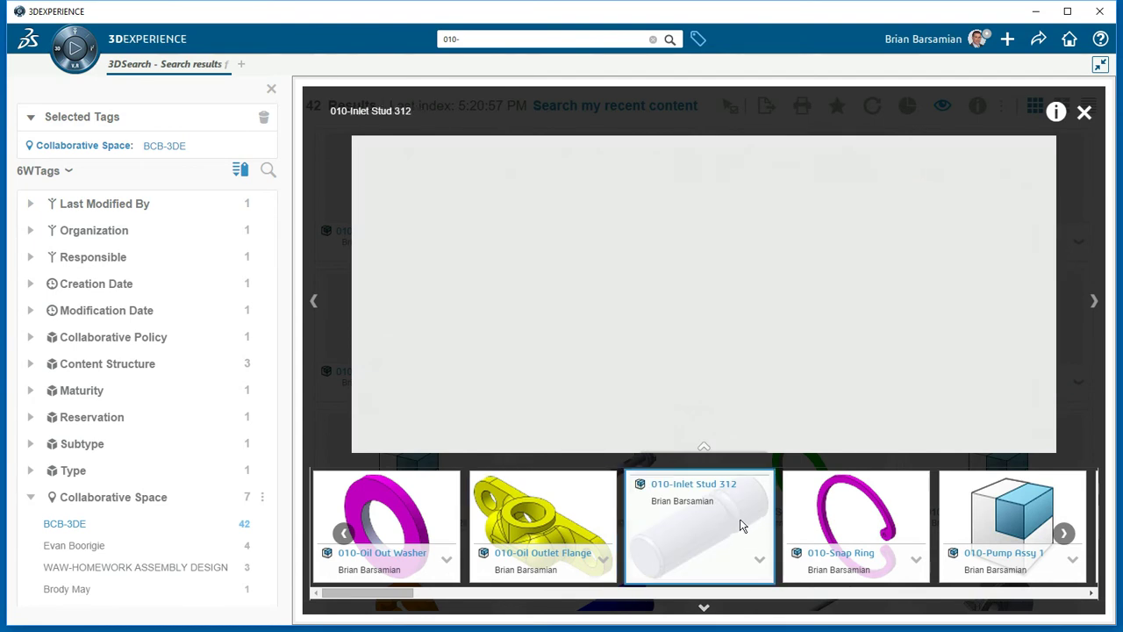
{"action": "left_click", "coordinate": [849, 519]}
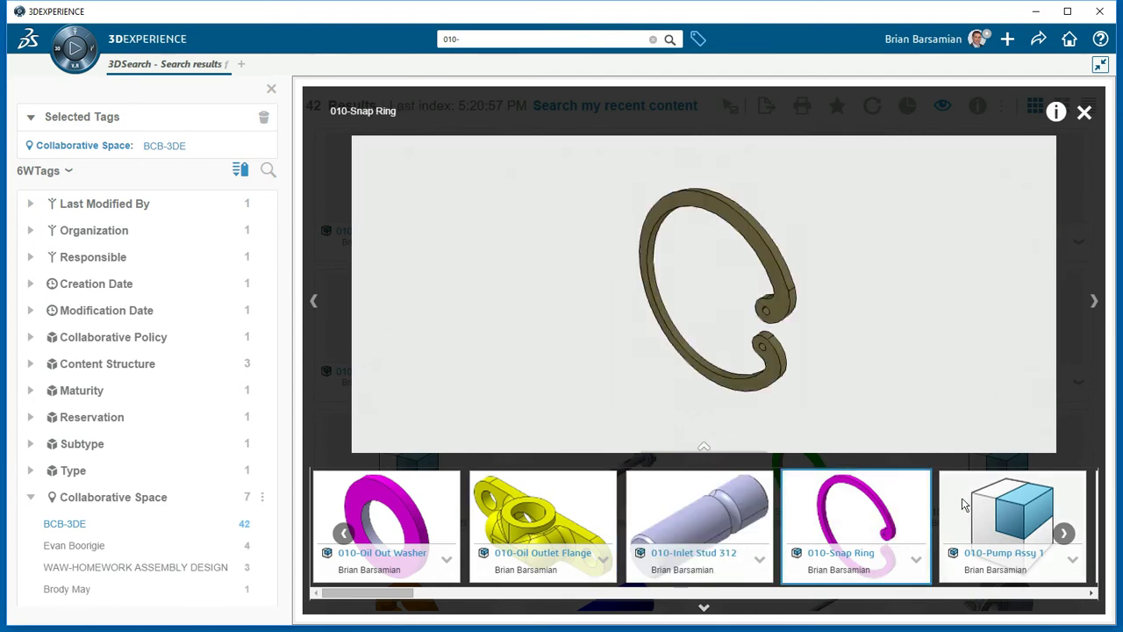
{"action": "left_click", "coordinate": [1064, 533]}
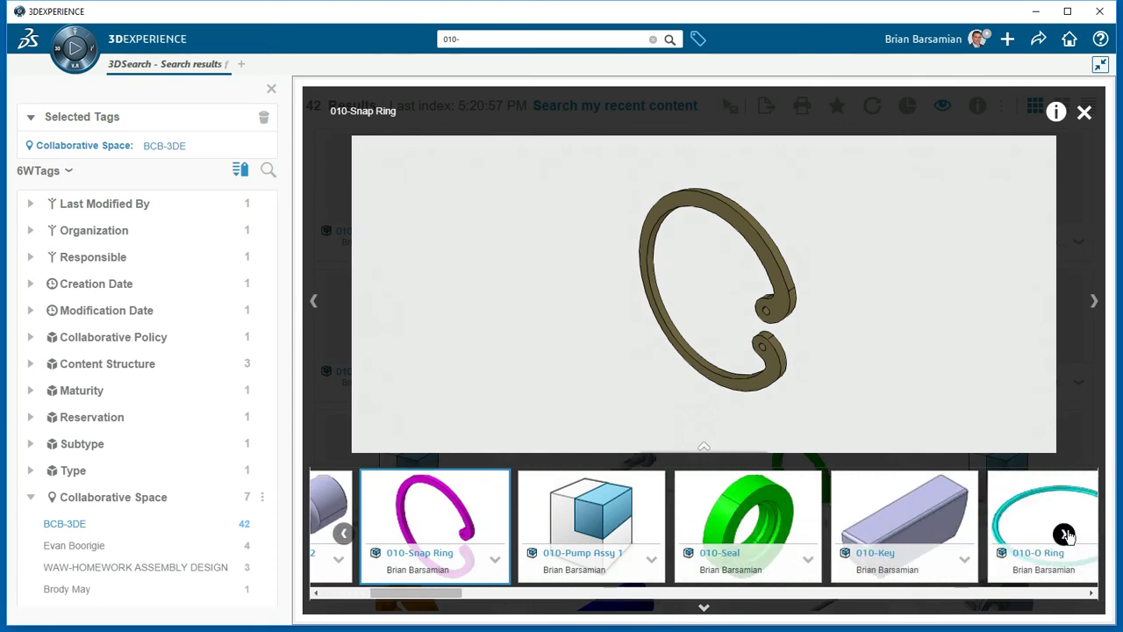
{"action": "left_click", "coordinate": [536, 511]}
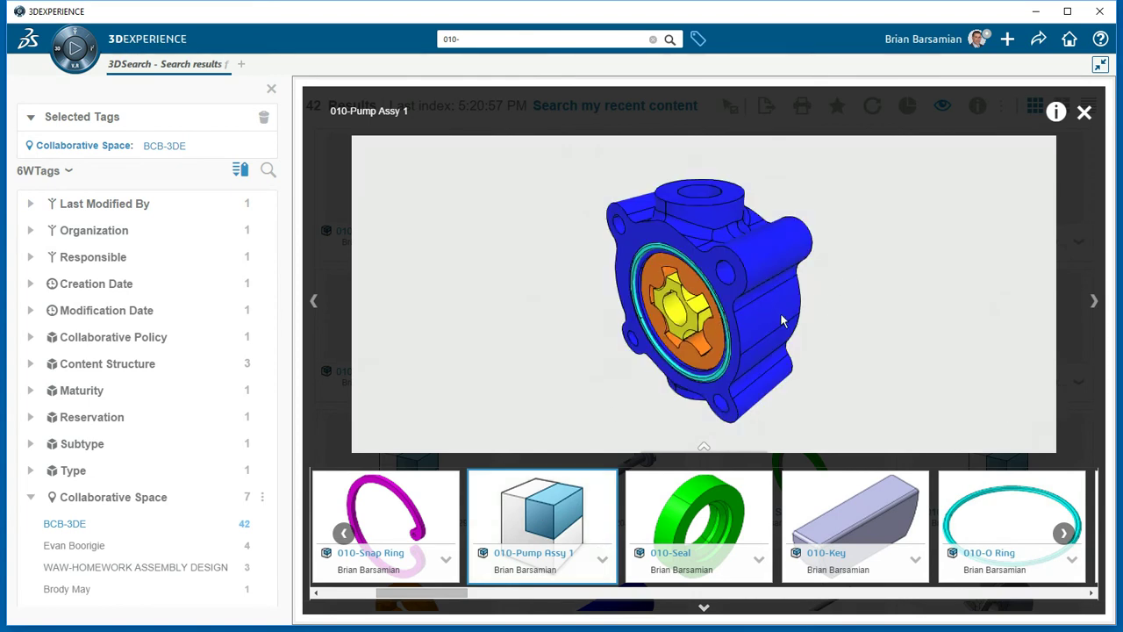
{"action": "left_click_drag", "start_coordinate": [780, 313], "coordinate": [735, 281]}
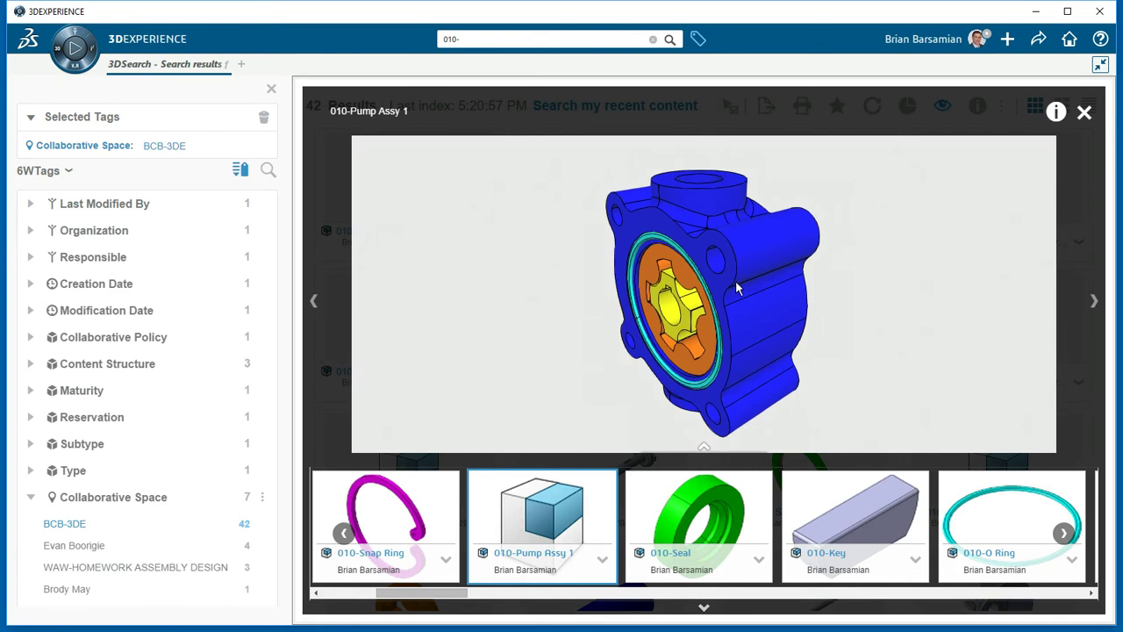
{"action": "left_click", "coordinate": [1086, 114]}
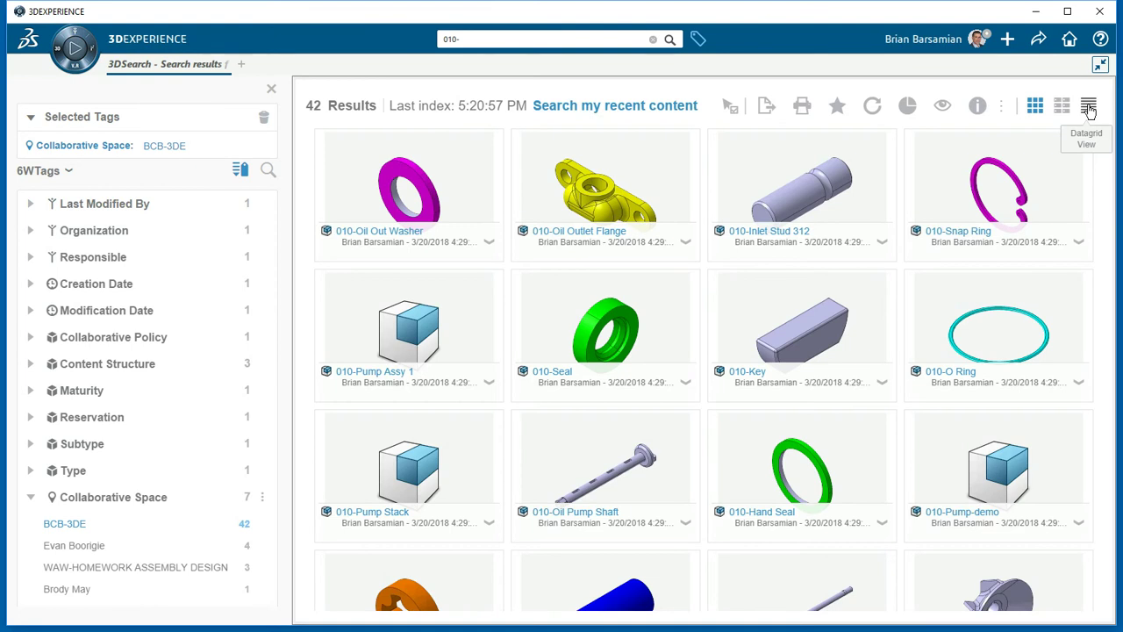
Show the results as a data grid and load the 010-Pump-demo assembly with Explore.
{"action": "left_click", "coordinate": [1088, 106]}
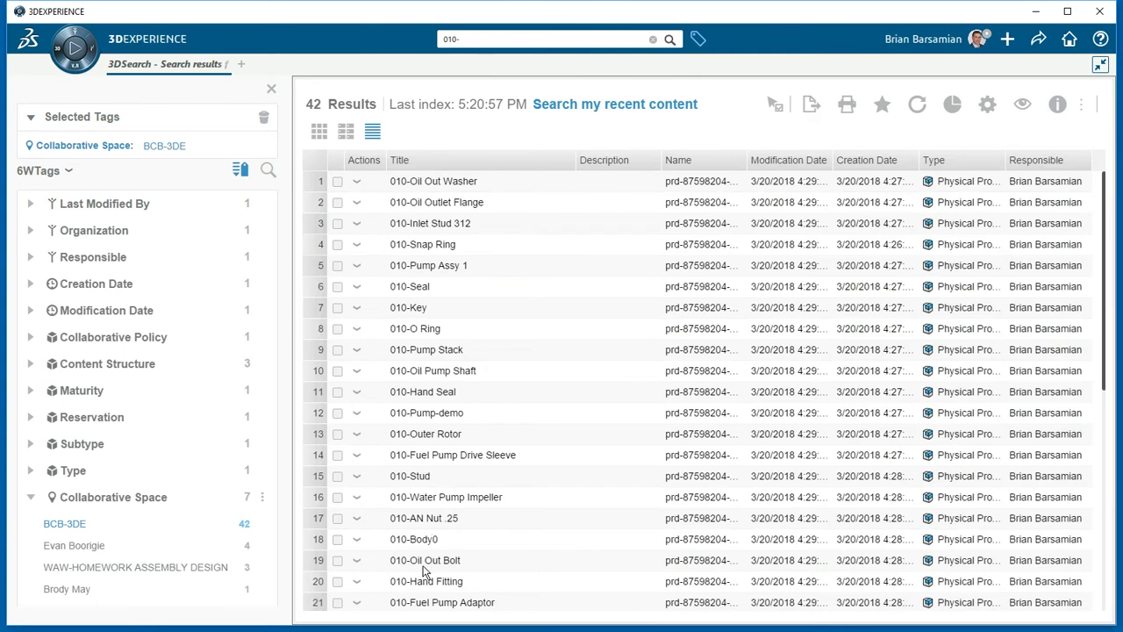
{"action": "left_click", "coordinate": [444, 414]}
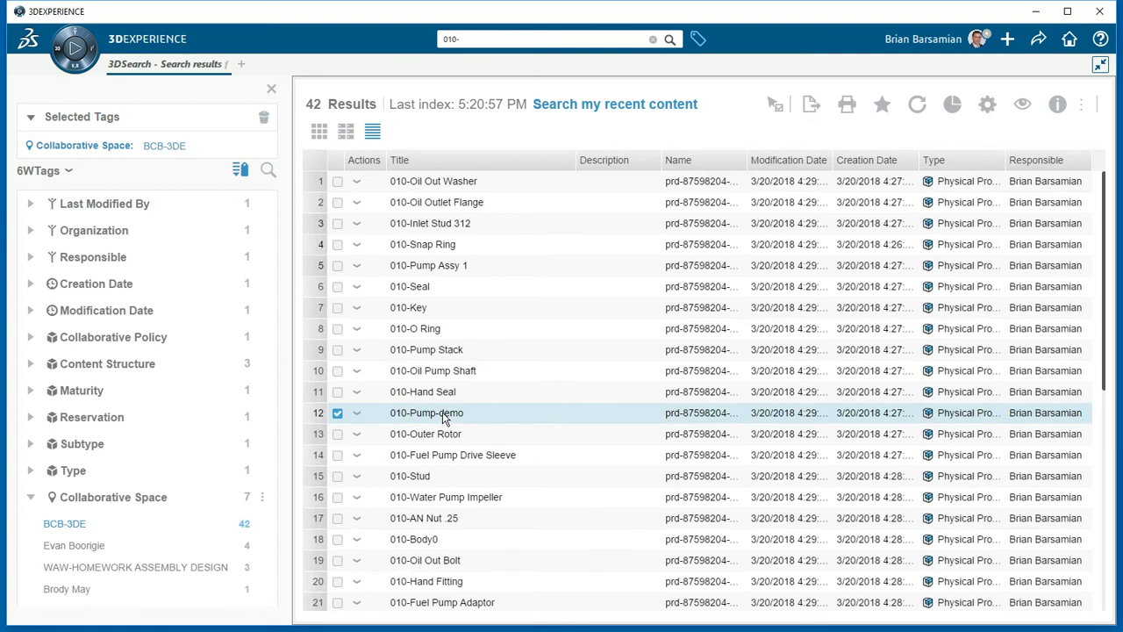
{"action": "right_click", "coordinate": [498, 411]}
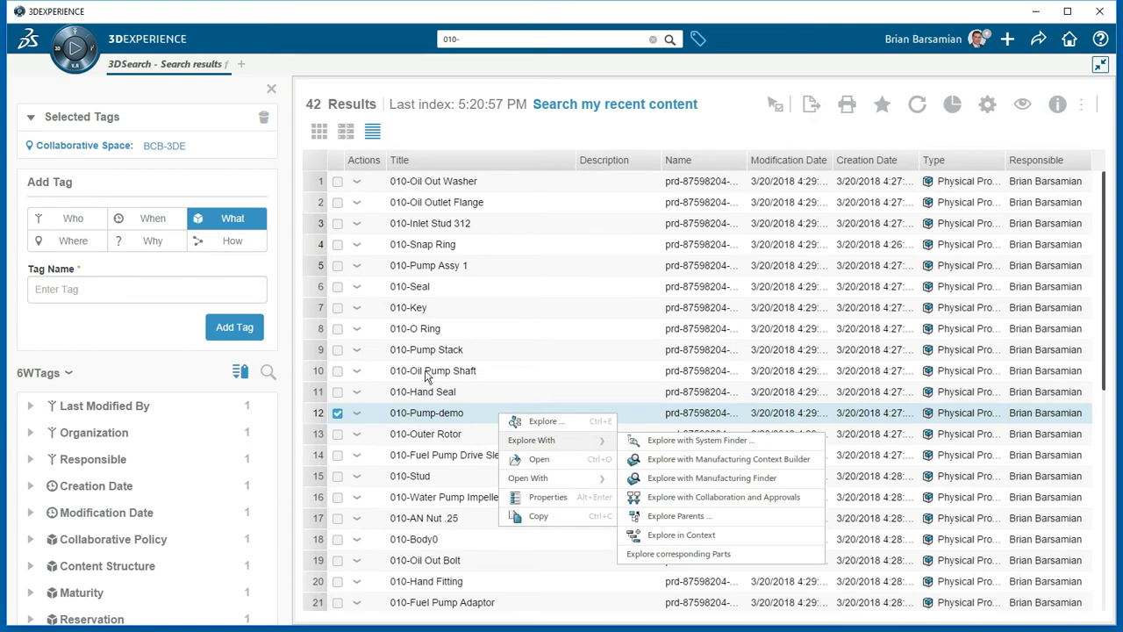
{"action": "left_click", "coordinate": [357, 414]}
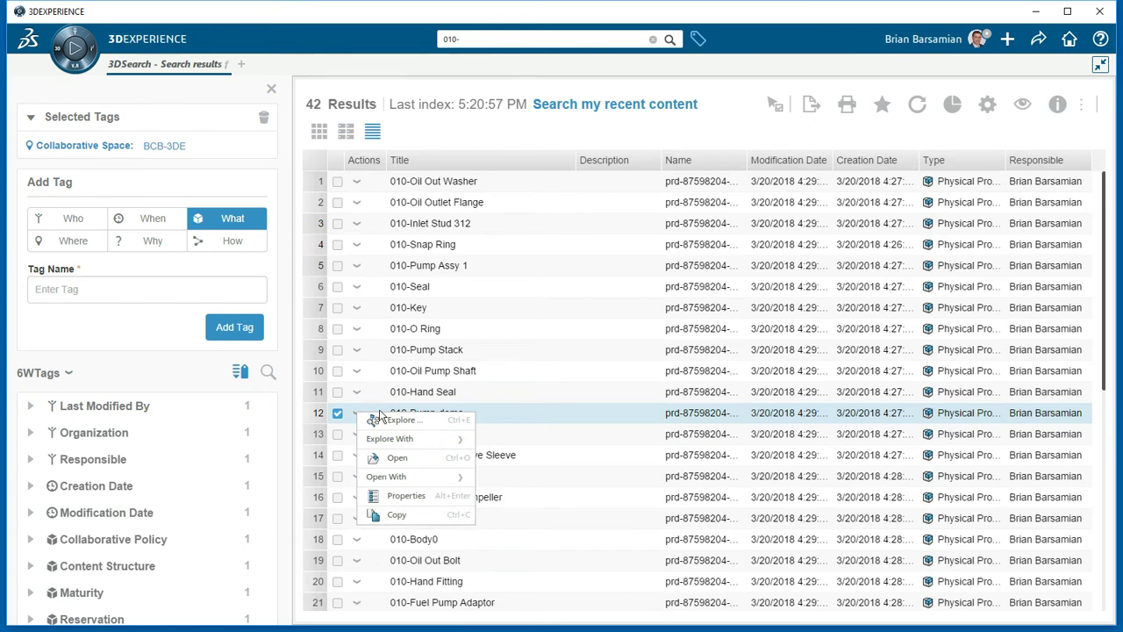
{"action": "left_click", "coordinate": [514, 415]}
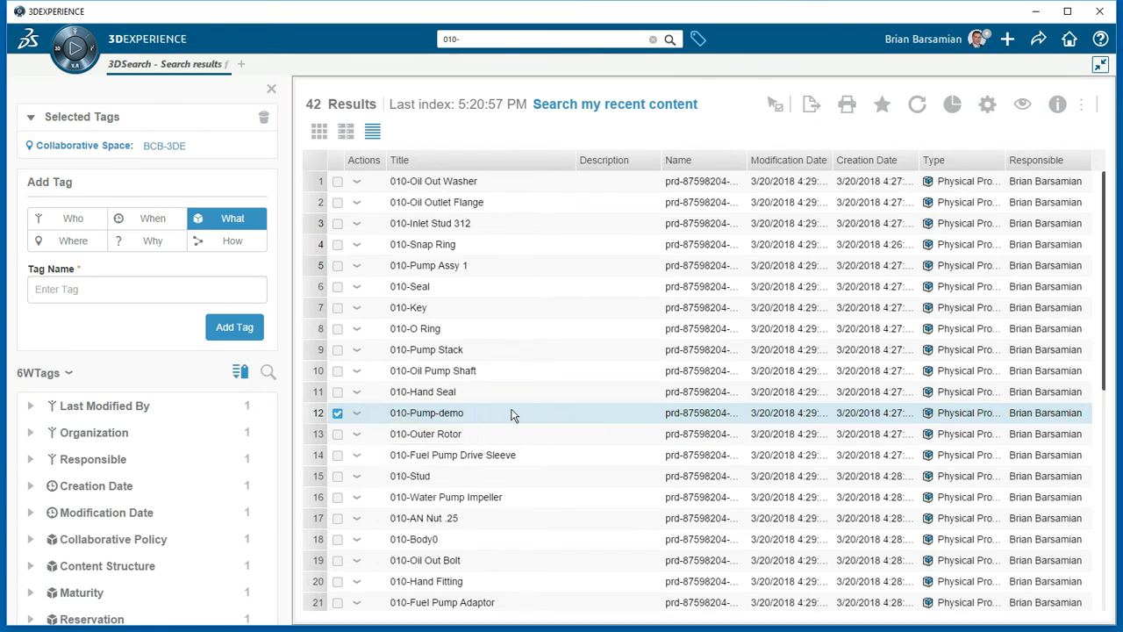
{"action": "right_click", "coordinate": [513, 410]}
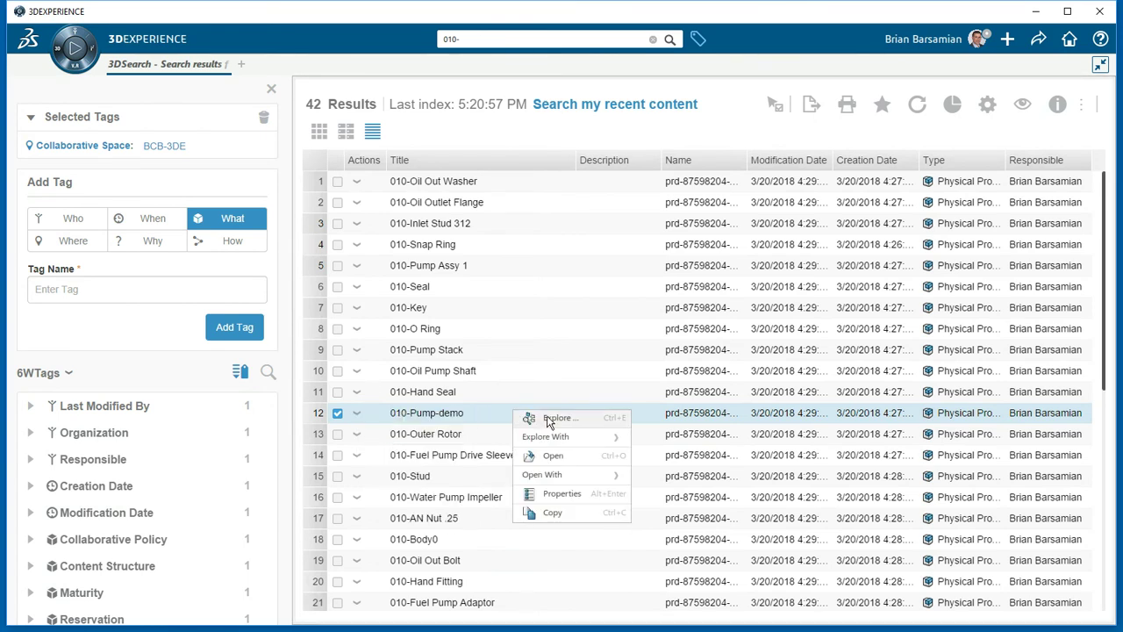
{"action": "left_click", "coordinate": [545, 418]}
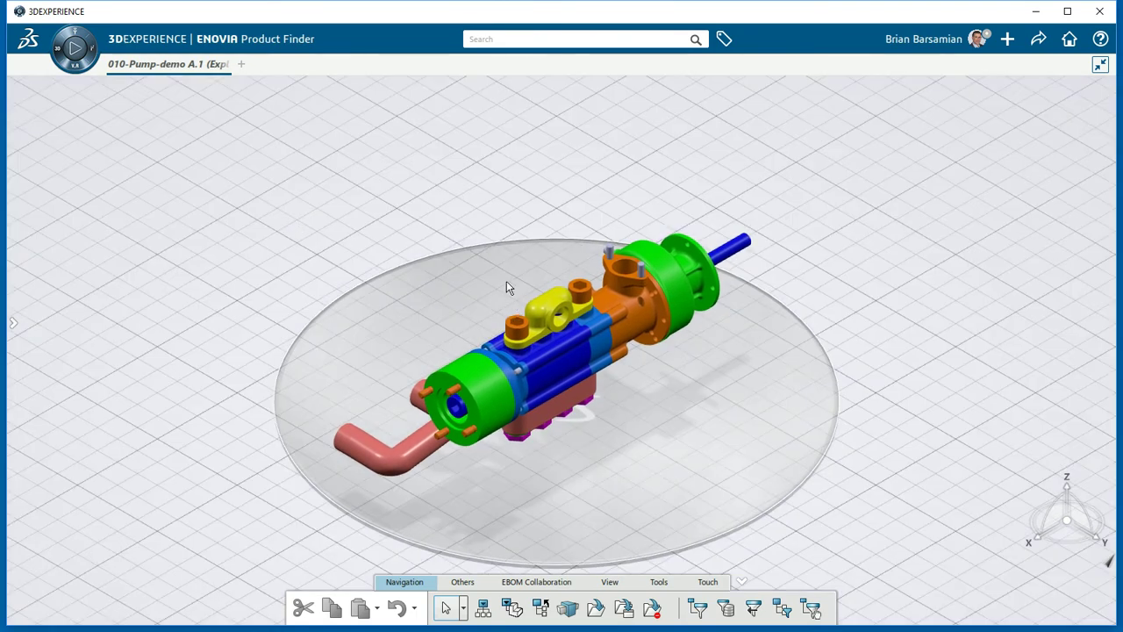
Keep the product structure tree displayed, widen it slightly, and expand the 010-Pump-demo root to its first-level components.
{"action": "middle_click_drag", "start_coordinate": [502, 260], "coordinate": [541, 202]}
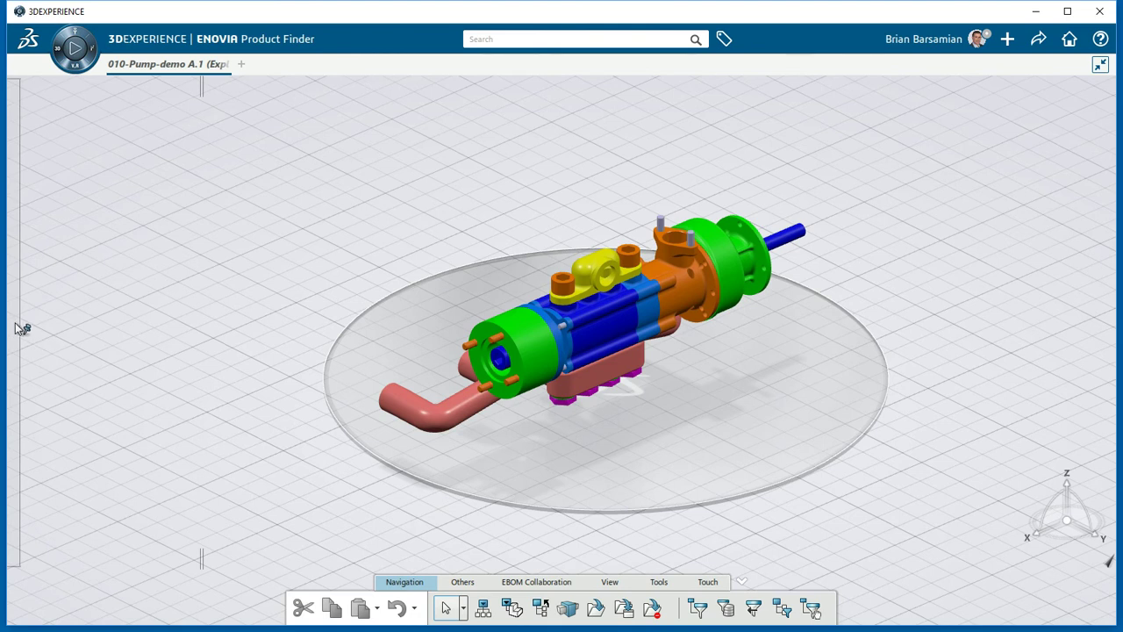
{"action": "mouse_move", "coordinate": [60, 322]}
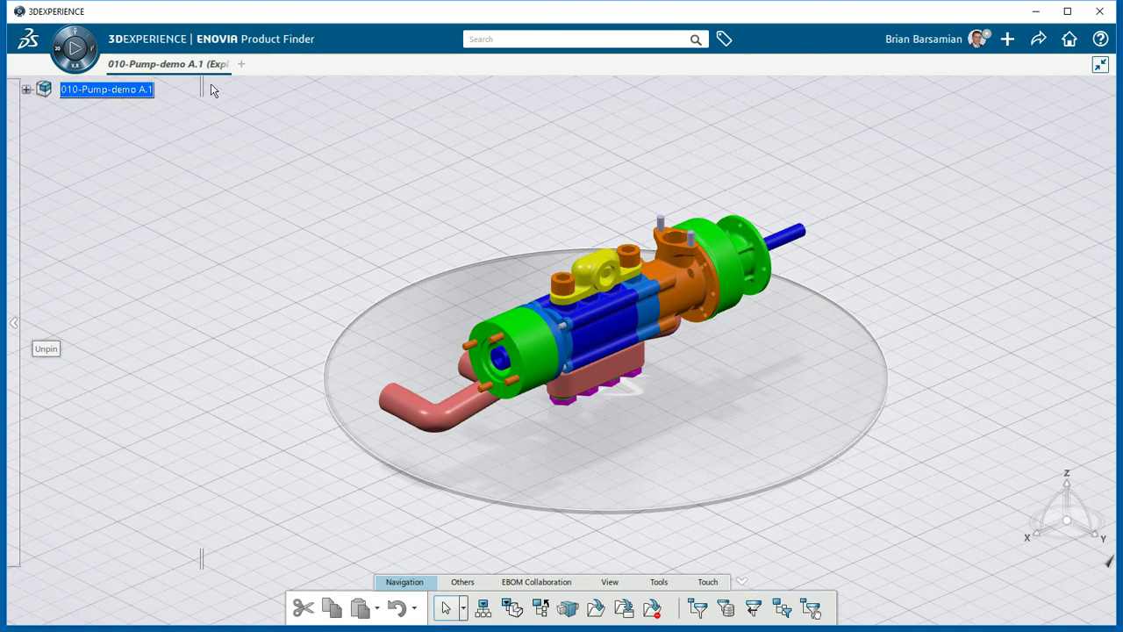
{"action": "left_click_drag", "start_coordinate": [202, 86], "coordinate": [227, 92]}
{"action": "left_click", "coordinate": [15, 326]}
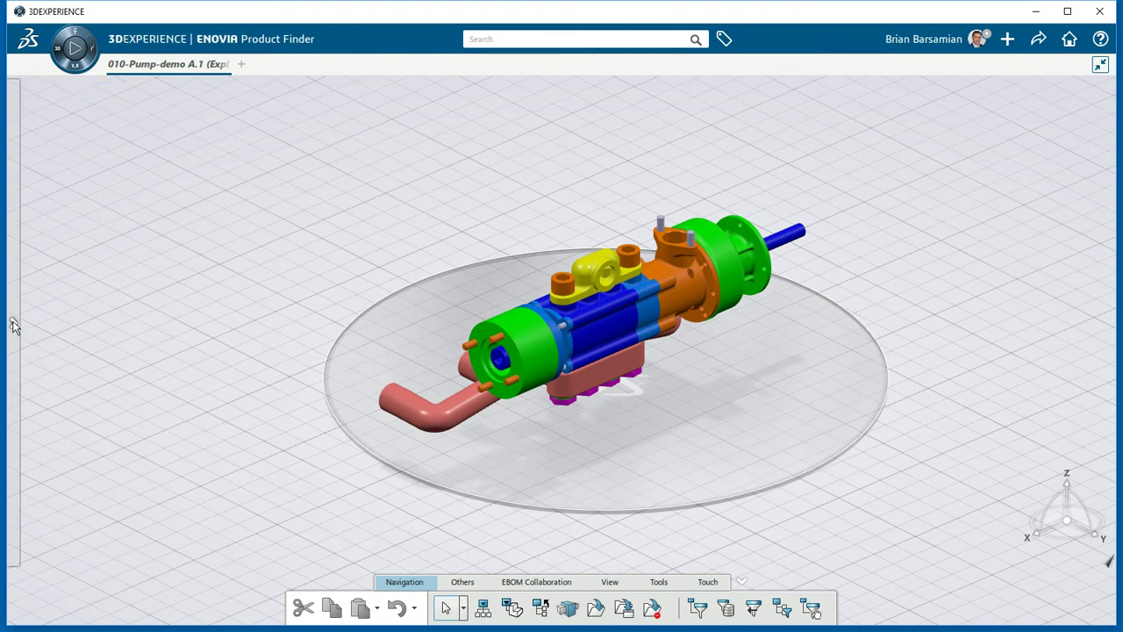
{"action": "left_click", "coordinate": [13, 325]}
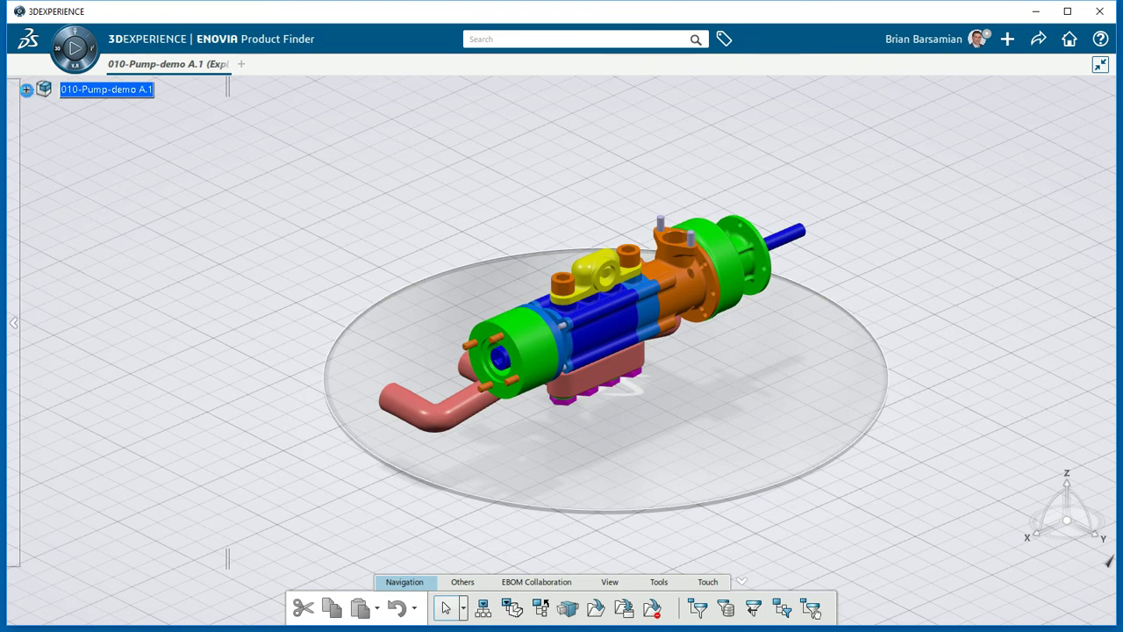
{"action": "left_click", "coordinate": [26, 90]}
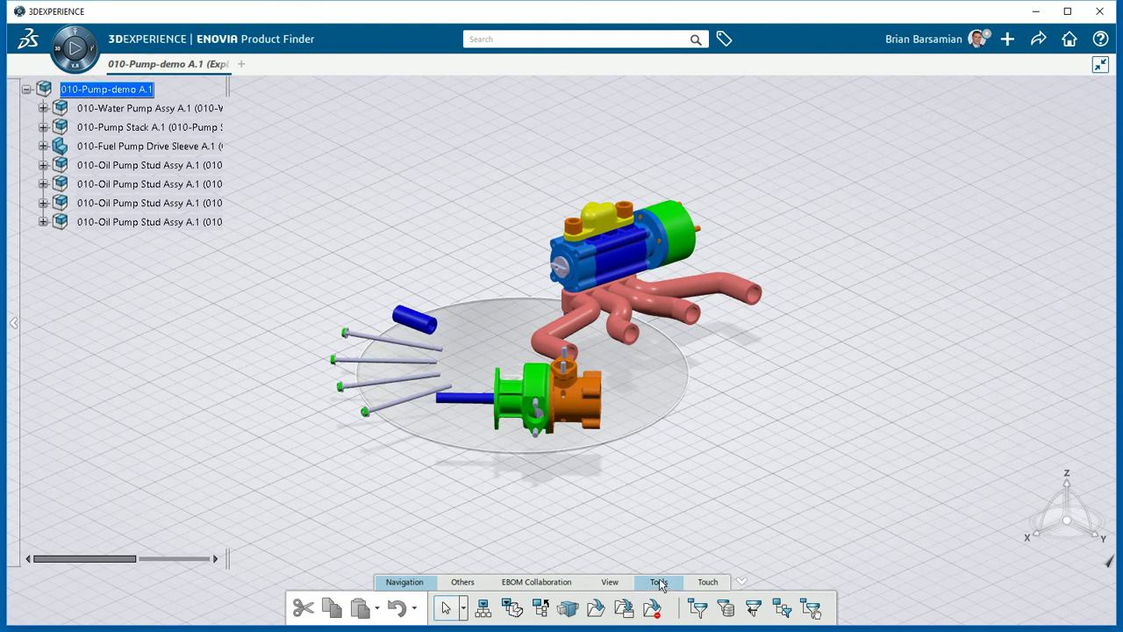
Display the View commands in the action bar, and switch its section labels off and back on.
{"action": "left_click", "coordinate": [609, 583]}
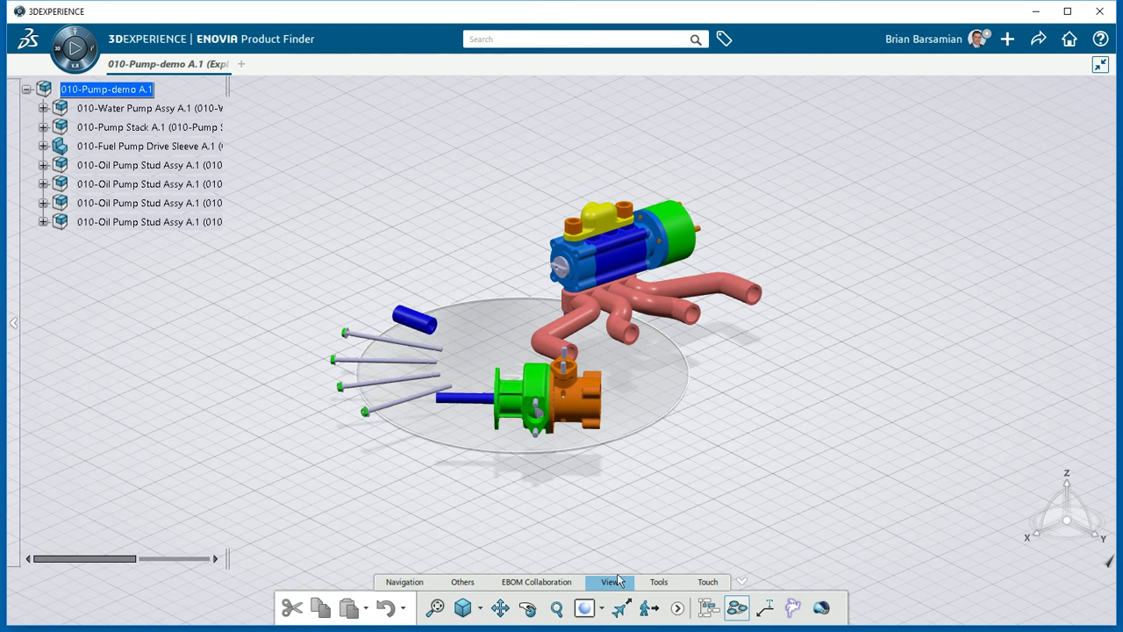
{"action": "right_click", "coordinate": [488, 586]}
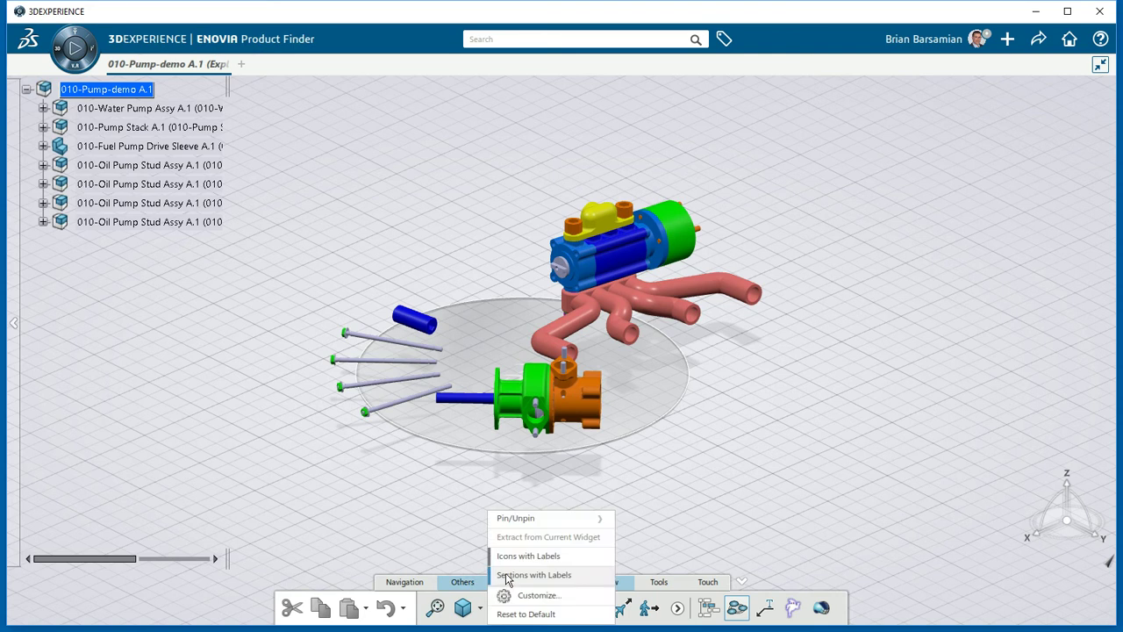
{"action": "left_click", "coordinate": [507, 576]}
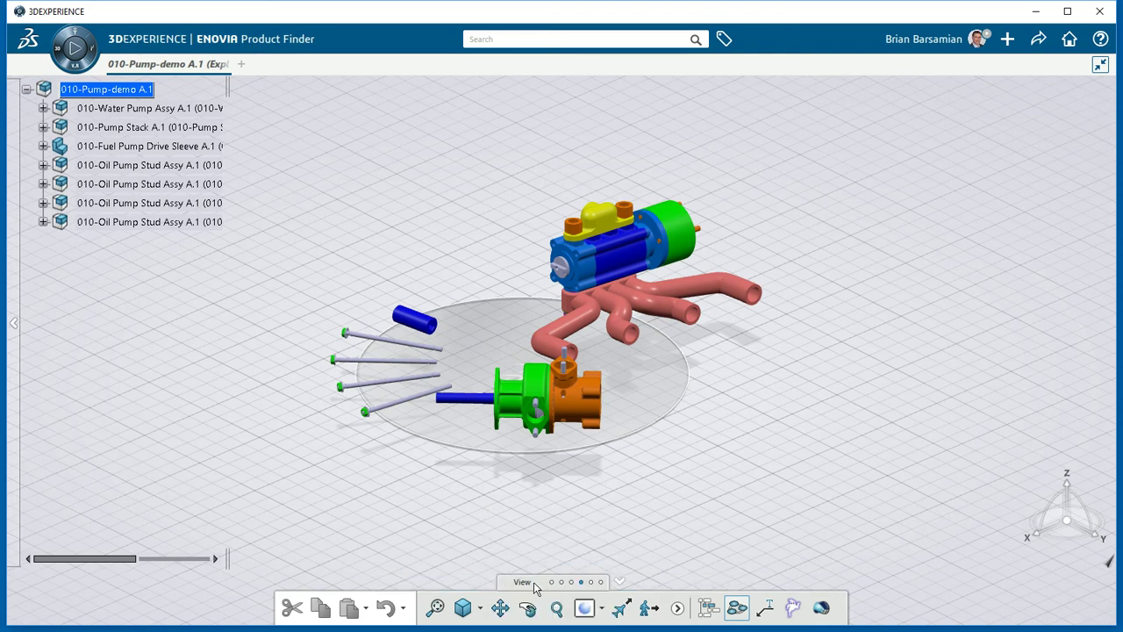
{"action": "right_click", "coordinate": [541, 587]}
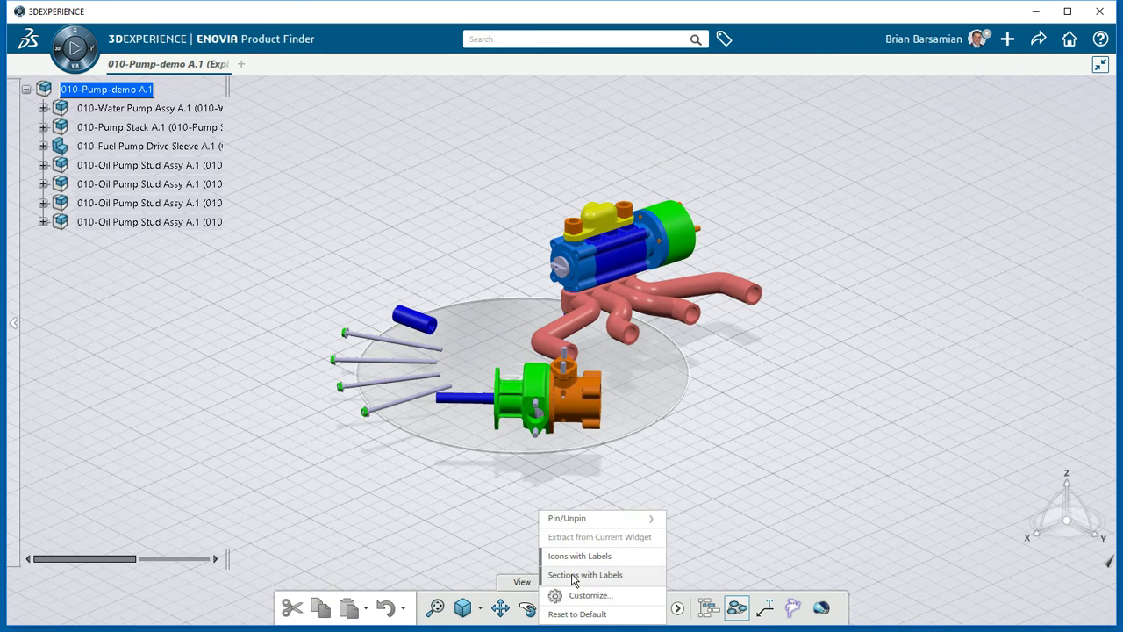
{"action": "left_click", "coordinate": [574, 575]}
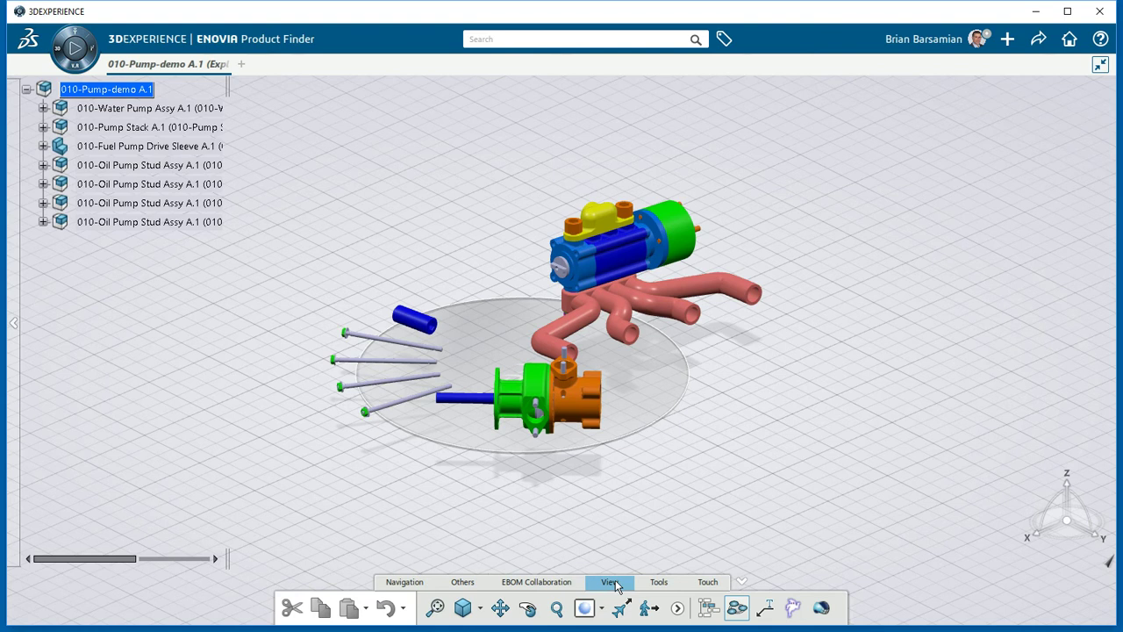
Reassemble the model, expand 010-Water Pump Assy in the structure tree, and explode the assembly again.
{"action": "left_click", "coordinate": [739, 608]}
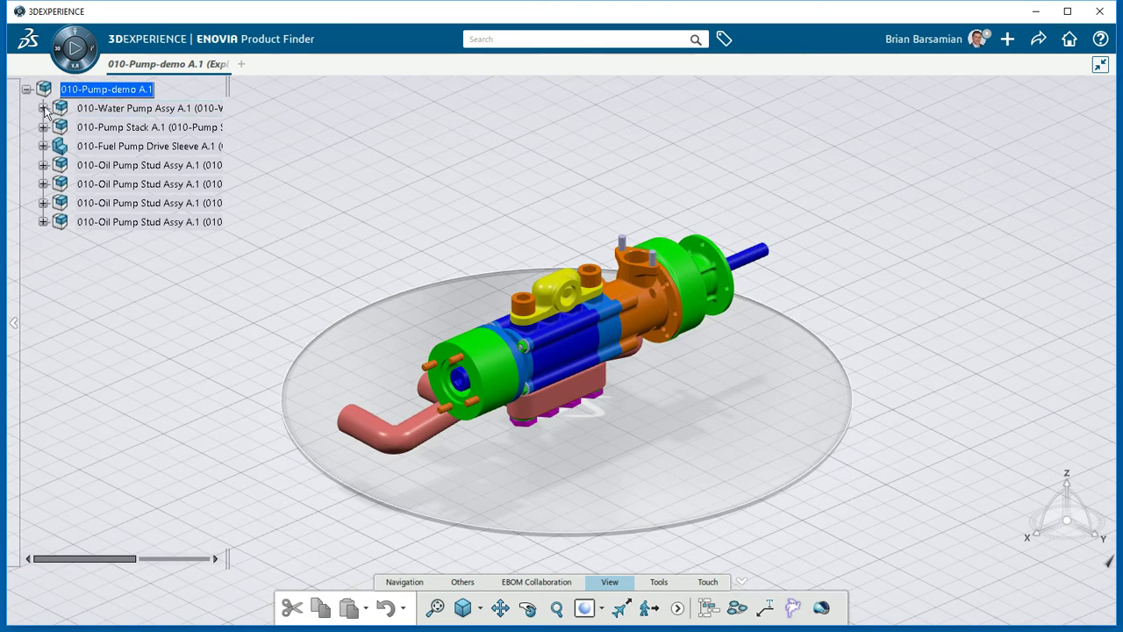
{"action": "left_click", "coordinate": [43, 108]}
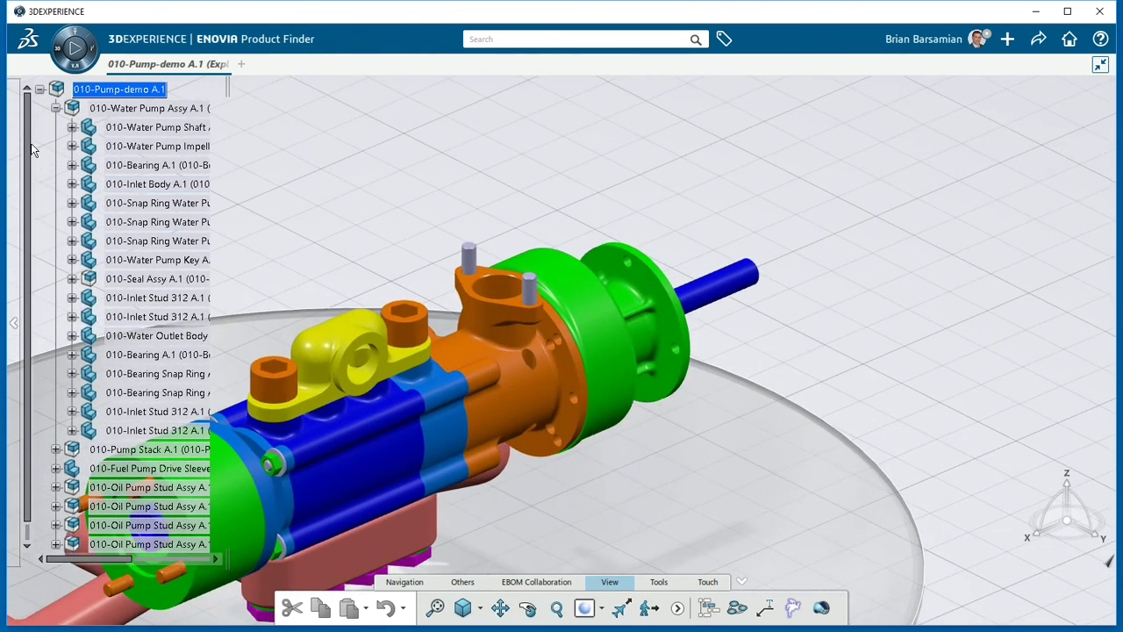
{"action": "left_click", "coordinate": [739, 609]}
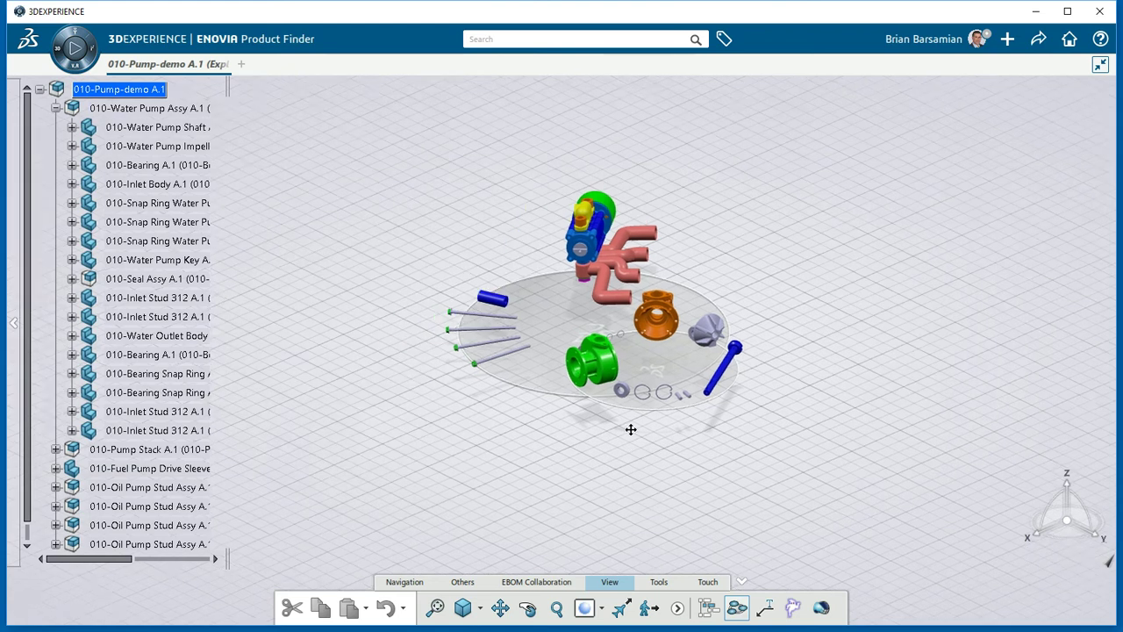
Expand the last 010-Oil Pump Stud Assy to see its stud, washer and nut exploded, and reassemble the model.
{"action": "scroll", "coordinate": [685, 341], "scroll_direction": "up", "scroll_amount": 5}
{"action": "scroll", "coordinate": [684, 341], "scroll_direction": "up", "scroll_amount": 2}
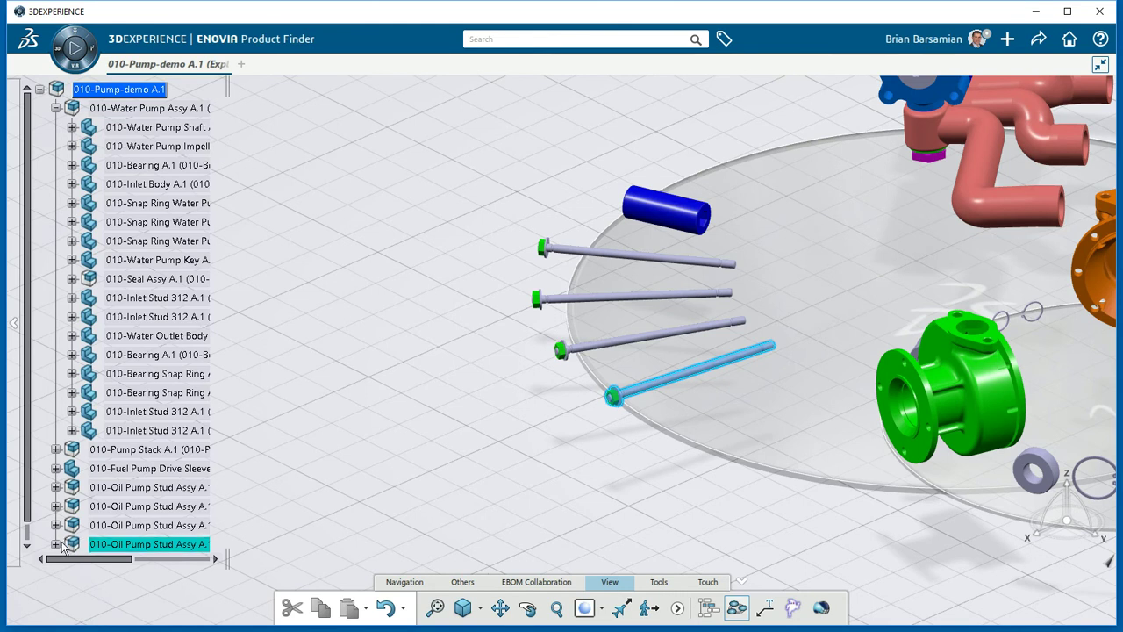
{"action": "scroll", "coordinate": [131, 354], "scroll_direction": "down", "scroll_amount": 1}
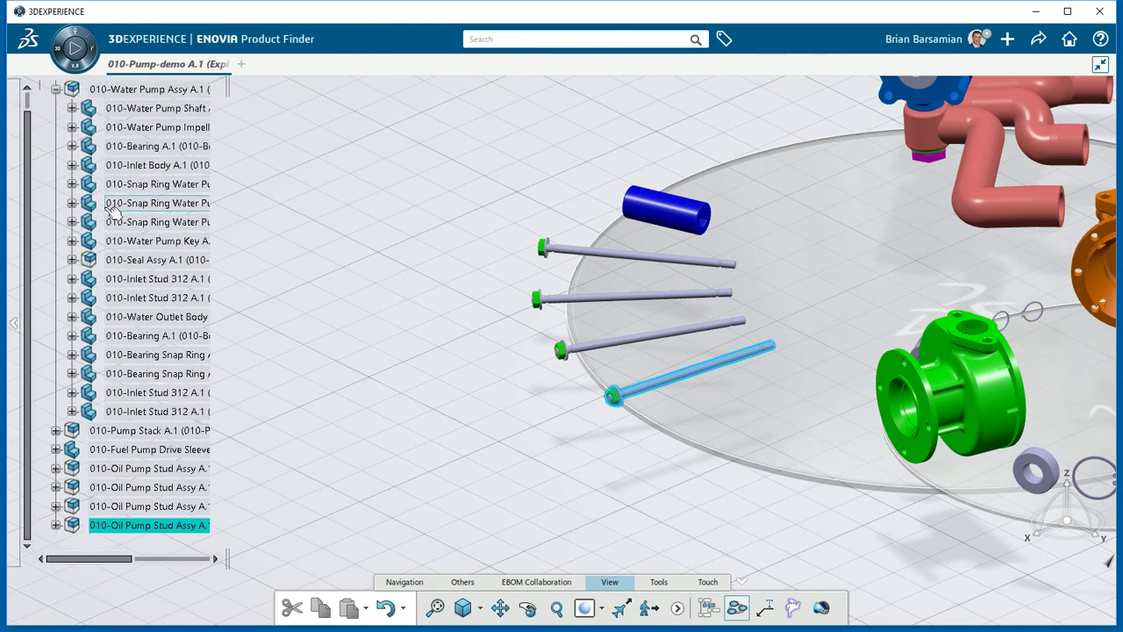
{"action": "left_click", "coordinate": [56, 526]}
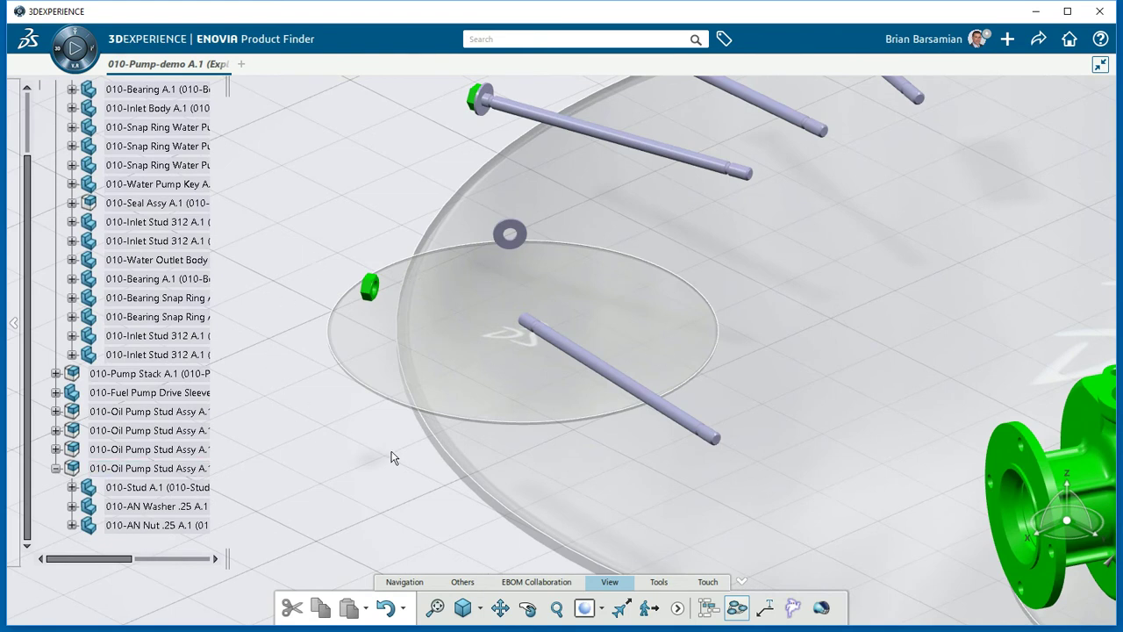
{"action": "middle_click_drag", "start_coordinate": [398, 467], "coordinate": [416, 565]}
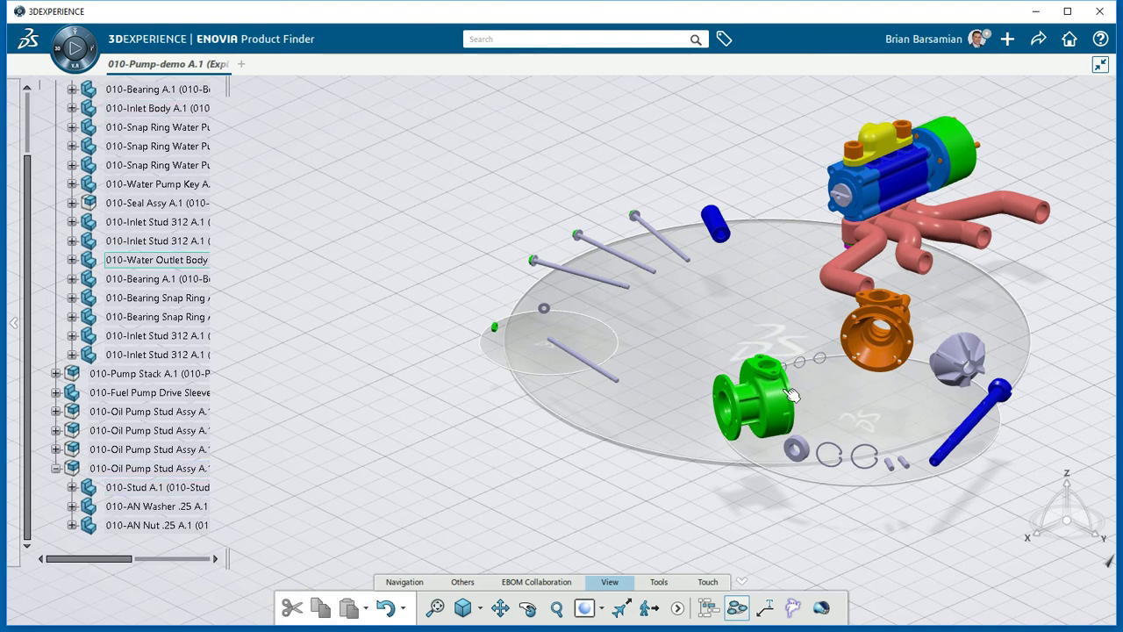
{"action": "left_click", "coordinate": [738, 609]}
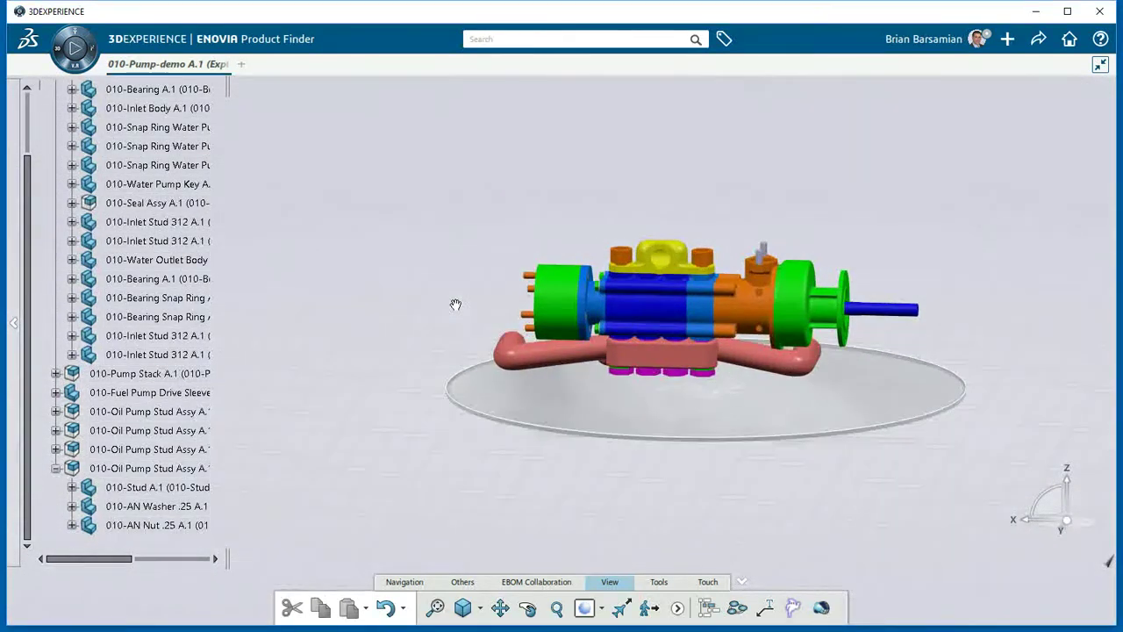
{"action": "middle_click_drag", "start_coordinate": [455, 305], "coordinate": [679, 395]}
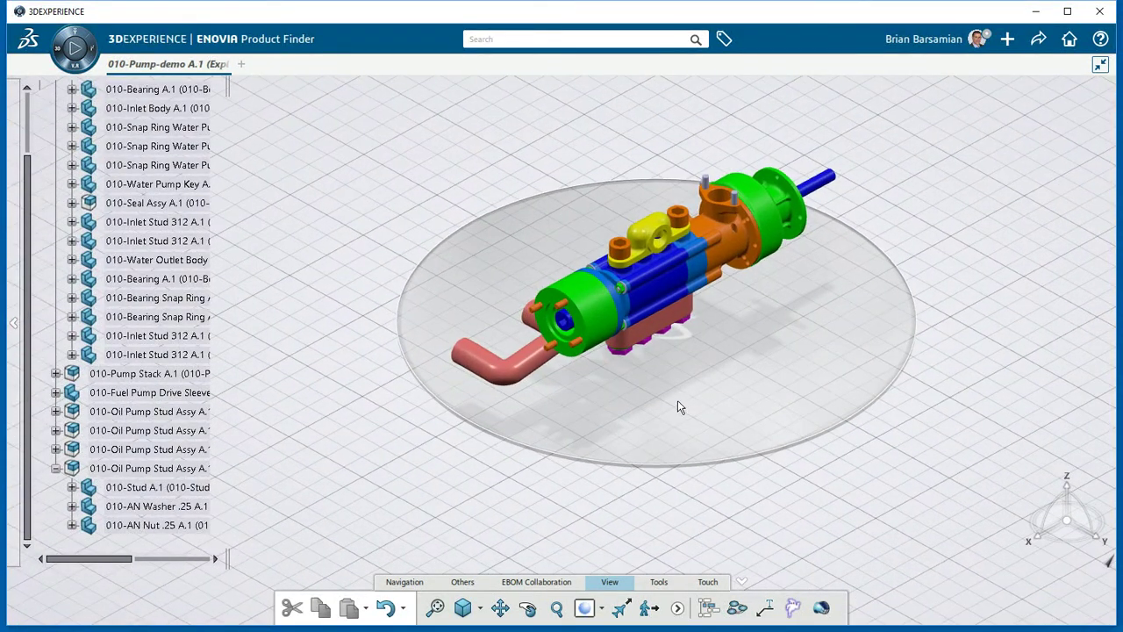
Try the Design Icy Blue and Design Crystal Lab ambiences on the pump assembly.
{"action": "left_click", "coordinate": [602, 612]}
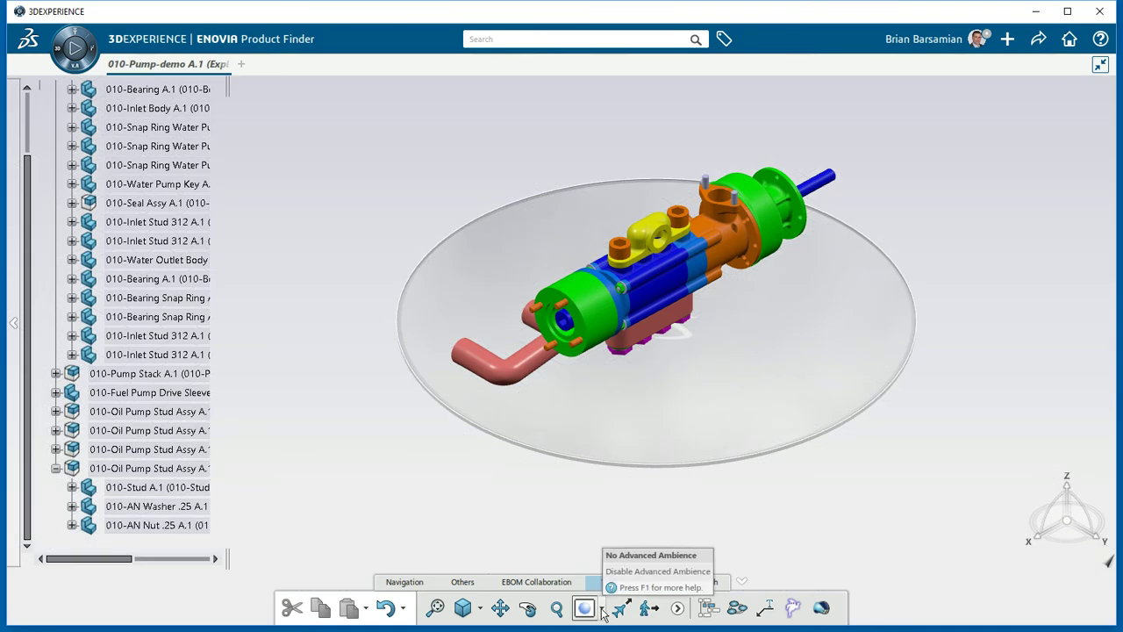
{"action": "left_click", "coordinate": [602, 610]}
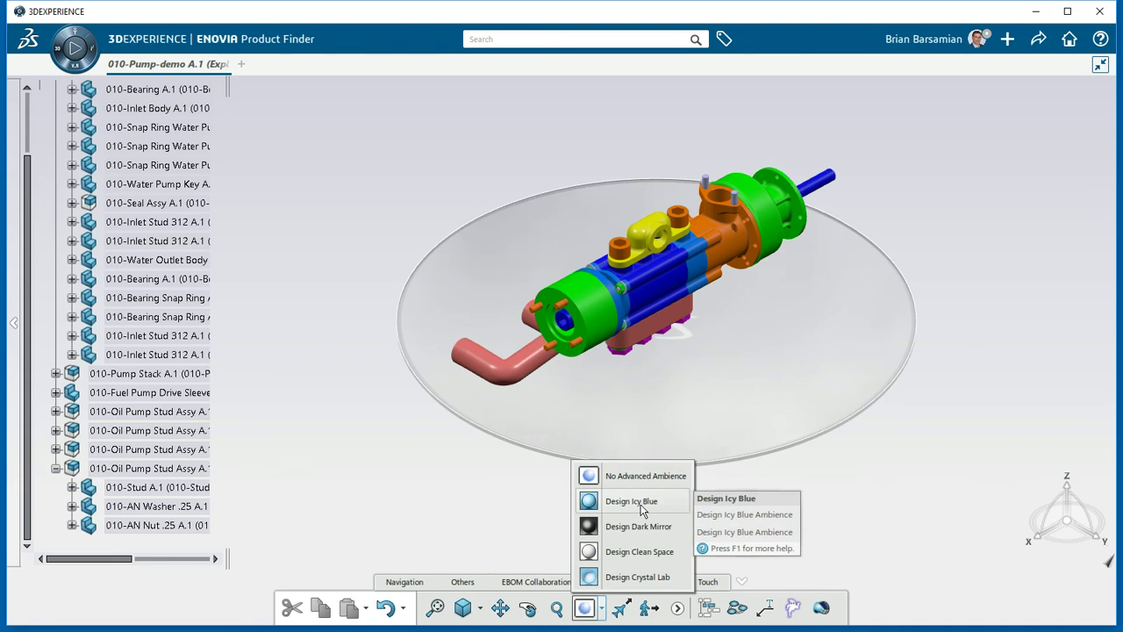
{"action": "left_click", "coordinate": [641, 503]}
{"action": "middle_click_drag", "start_coordinate": [694, 434], "coordinate": [645, 467]}
{"action": "left_click", "coordinate": [601, 608]}
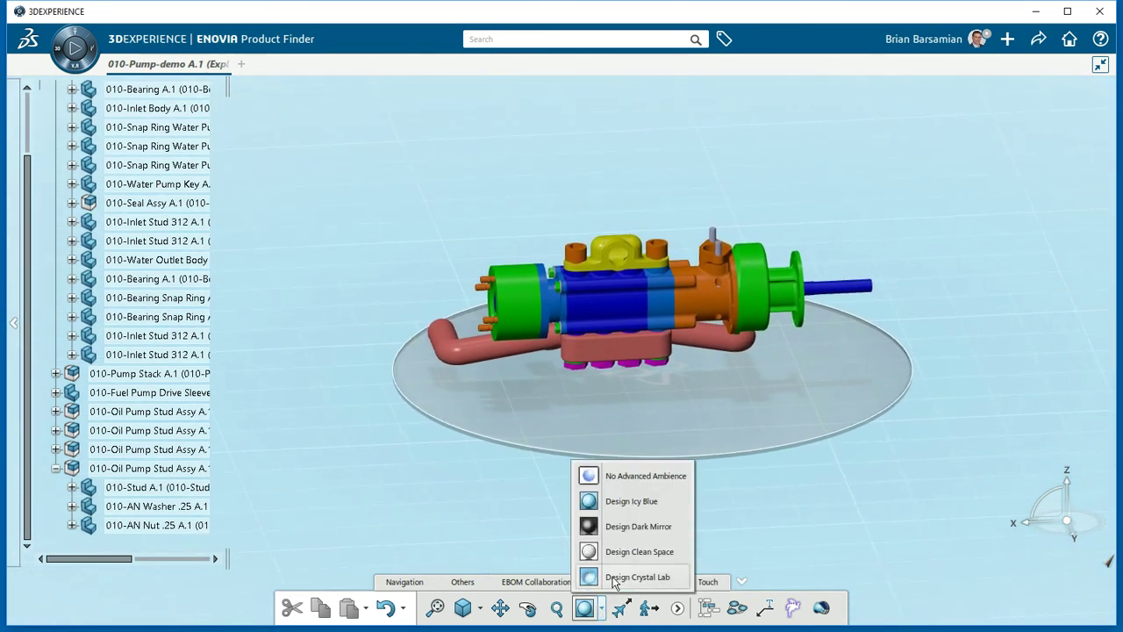
{"action": "left_click", "coordinate": [613, 577]}
{"action": "left_click_drag", "start_coordinate": [600, 479], "coordinate": [609, 433]}
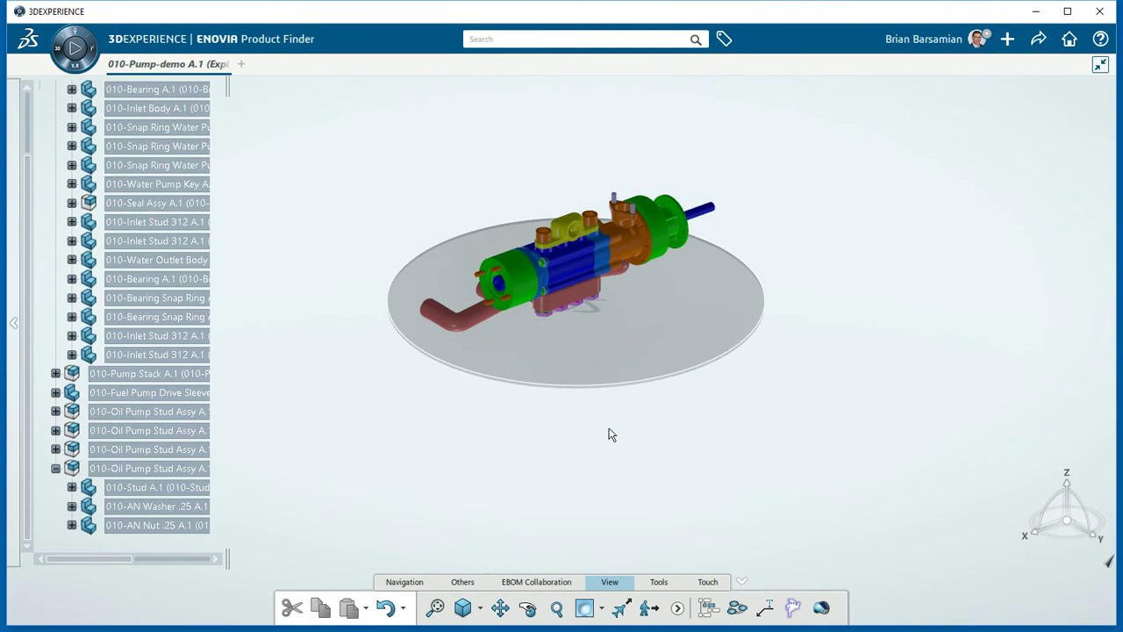
Try the Design Dark Mirror ambience on the pump and switch back to No Advanced Ambience.
{"action": "left_click", "coordinate": [602, 614]}
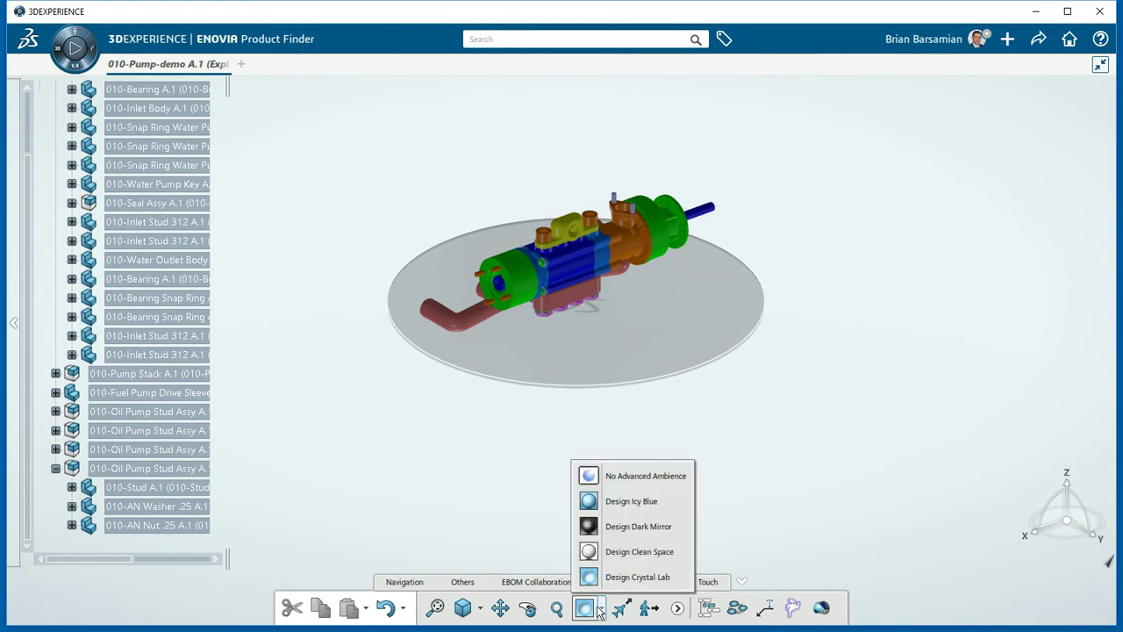
{"action": "left_click", "coordinate": [591, 526]}
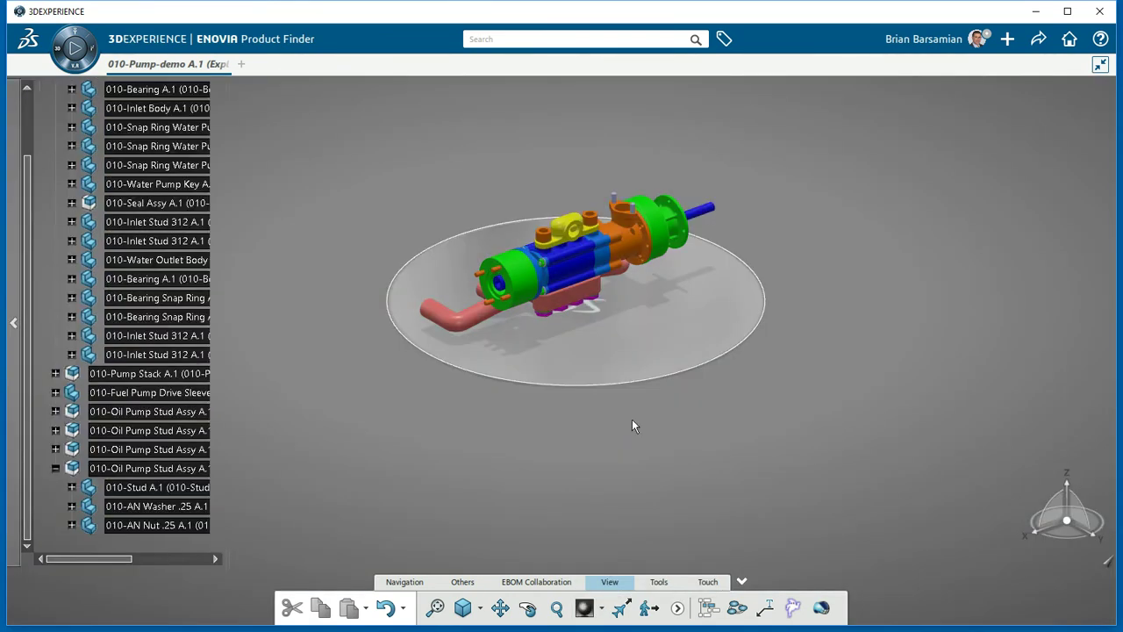
{"action": "middle_click_drag", "start_coordinate": [633, 420], "coordinate": [566, 347]}
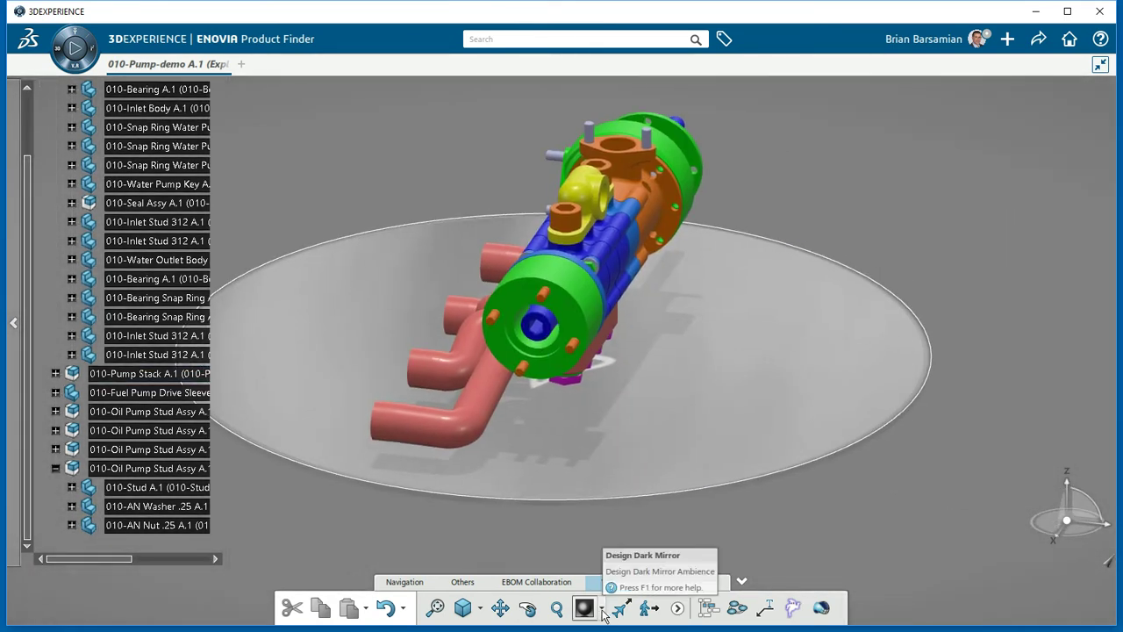
{"action": "left_click", "coordinate": [602, 608]}
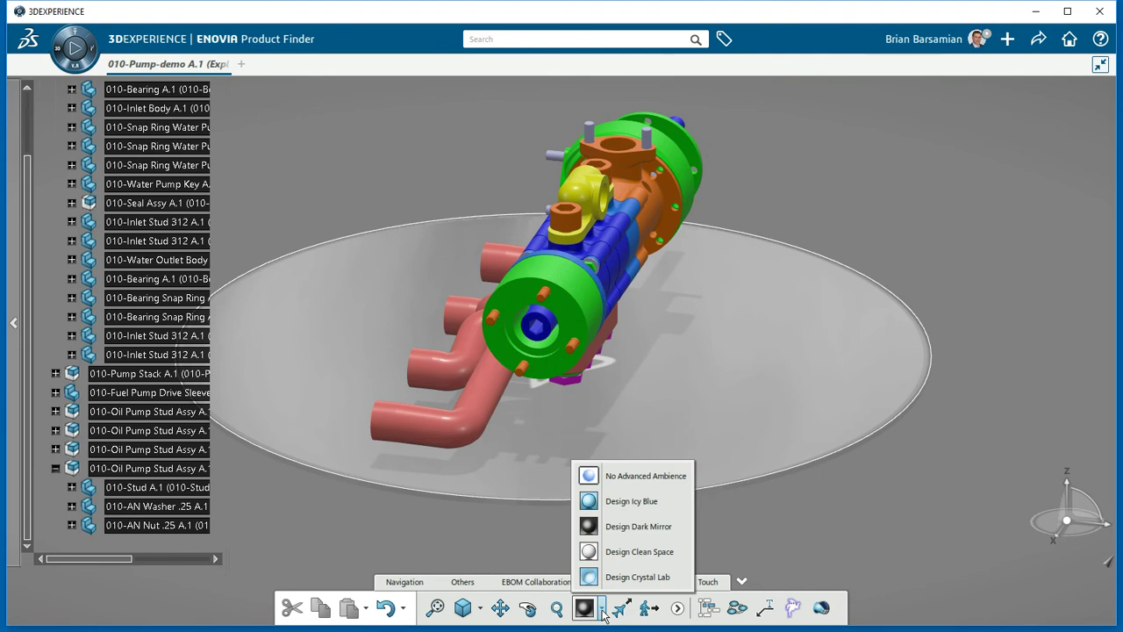
{"action": "left_click", "coordinate": [612, 483]}
{"action": "middle_click_drag", "start_coordinate": [657, 365], "coordinate": [596, 408]}
Compare the Design Icy Blue ambience once more, and set the display to No Advanced Ambience.
{"action": "left_click", "coordinate": [602, 609]}
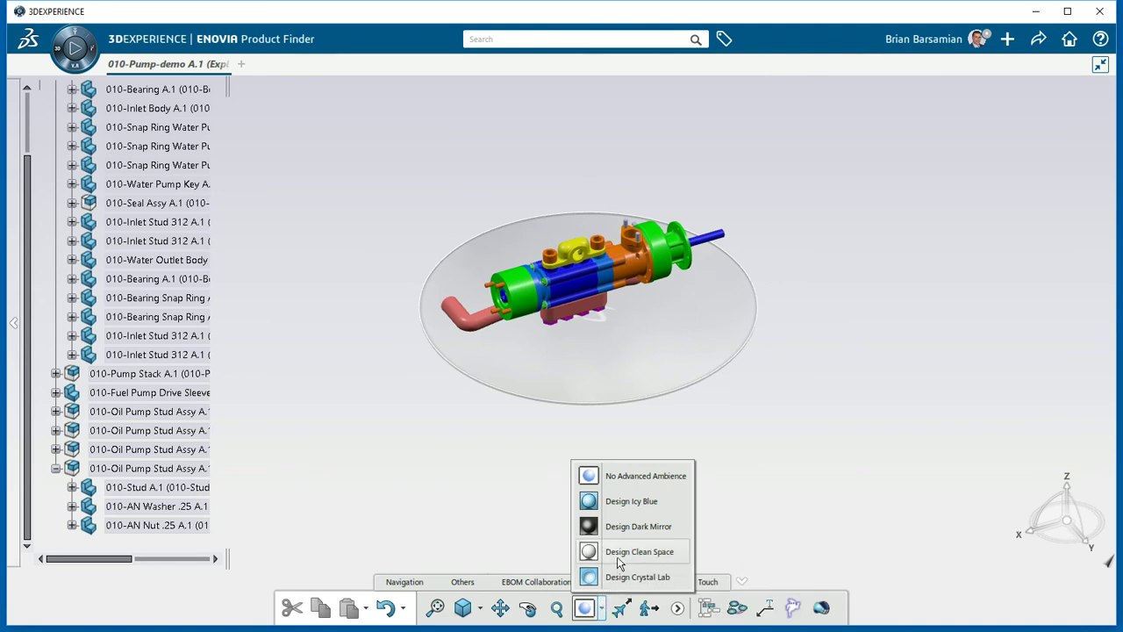
{"action": "left_click", "coordinate": [628, 502]}
{"action": "middle_click_drag", "start_coordinate": [595, 446], "coordinate": [536, 425]}
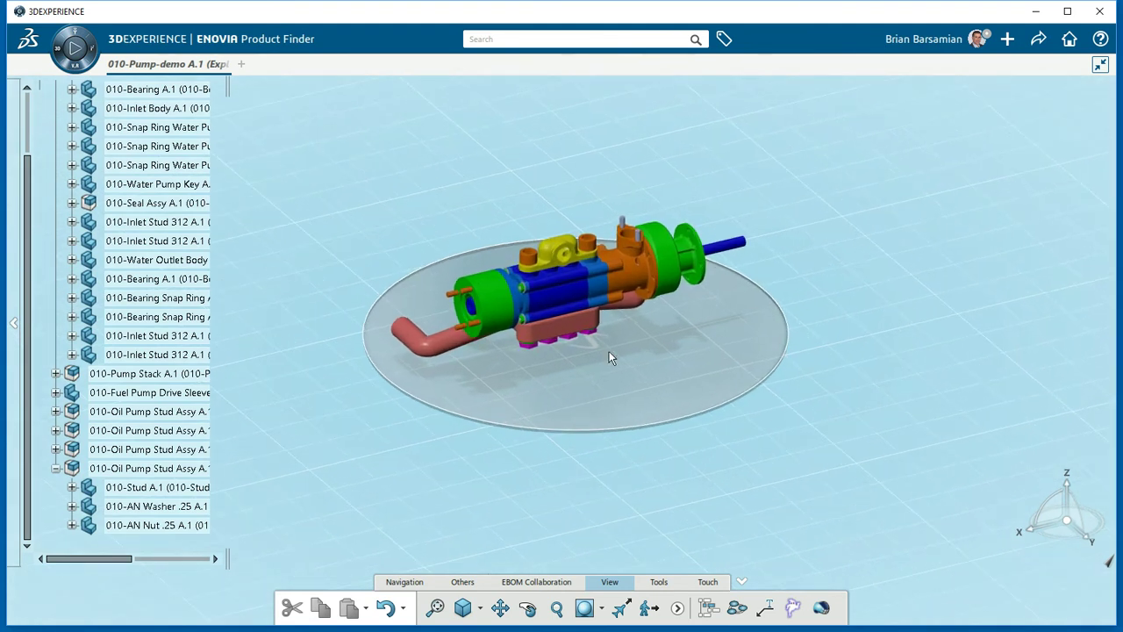
{"action": "left_click", "coordinate": [602, 608]}
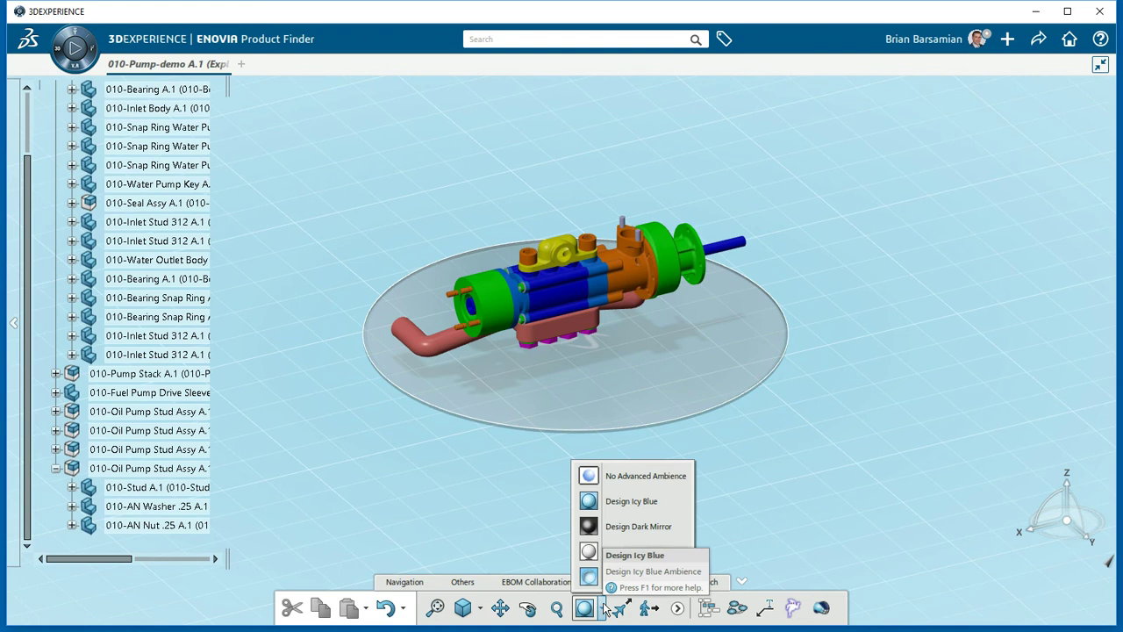
{"action": "left_click", "coordinate": [618, 478]}
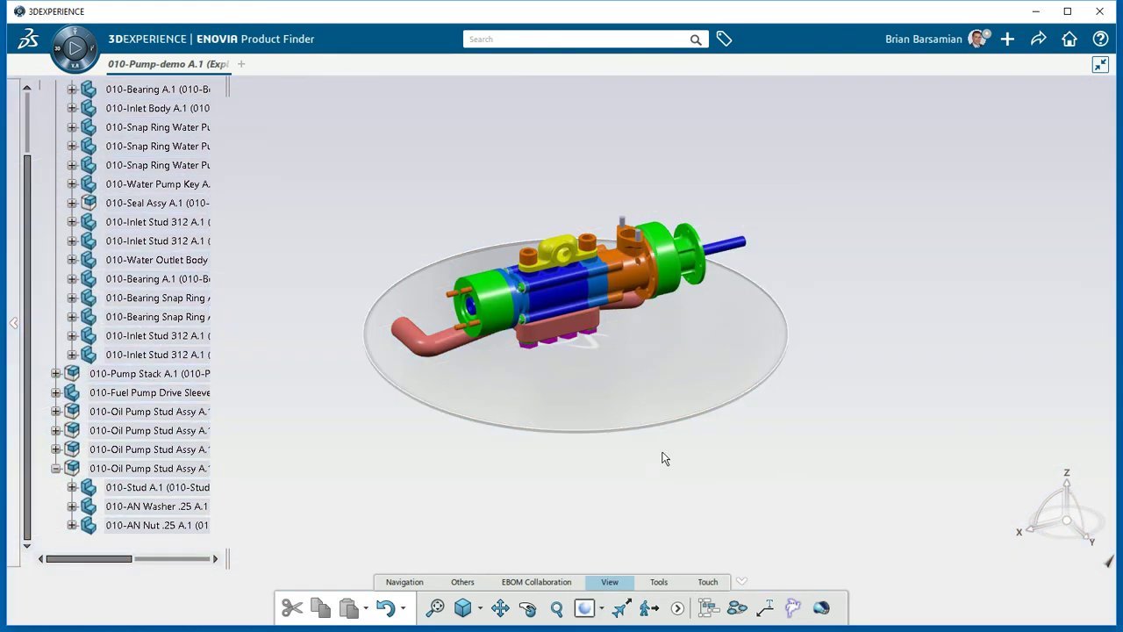
{"action": "middle_click_drag", "start_coordinate": [643, 480], "coordinate": [682, 480]}
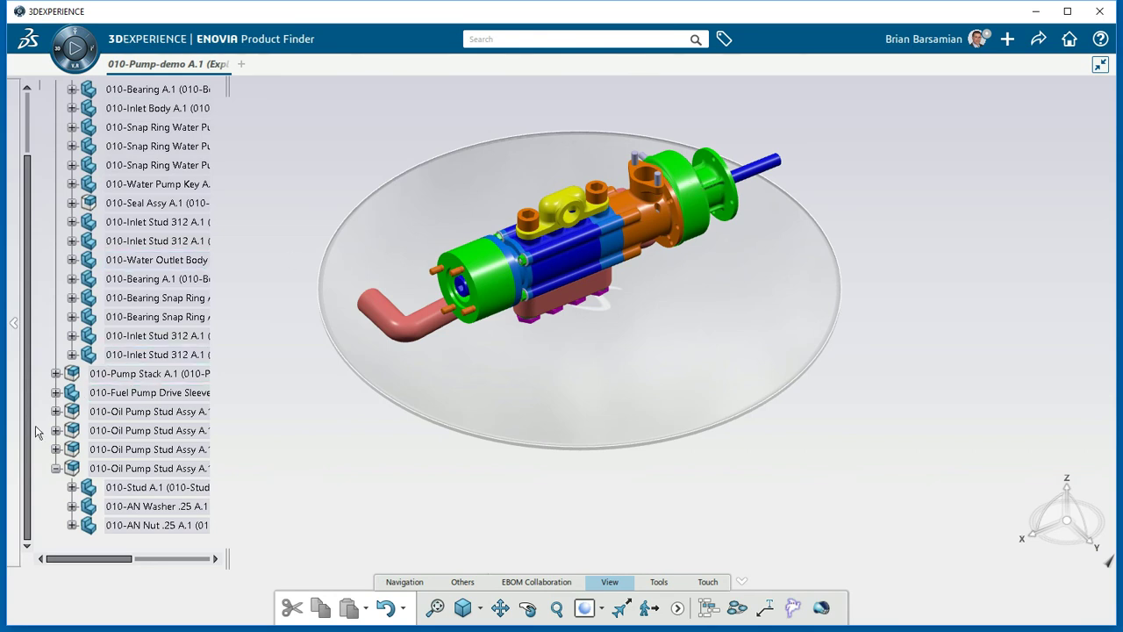
Collapse 010-Water Pump Assy in the structure tree, briefly reopening it to highlight 010-Water Pump Shaft in the model.
{"action": "scroll", "coordinate": [31, 432], "scroll_direction": "up", "scroll_amount": 4}
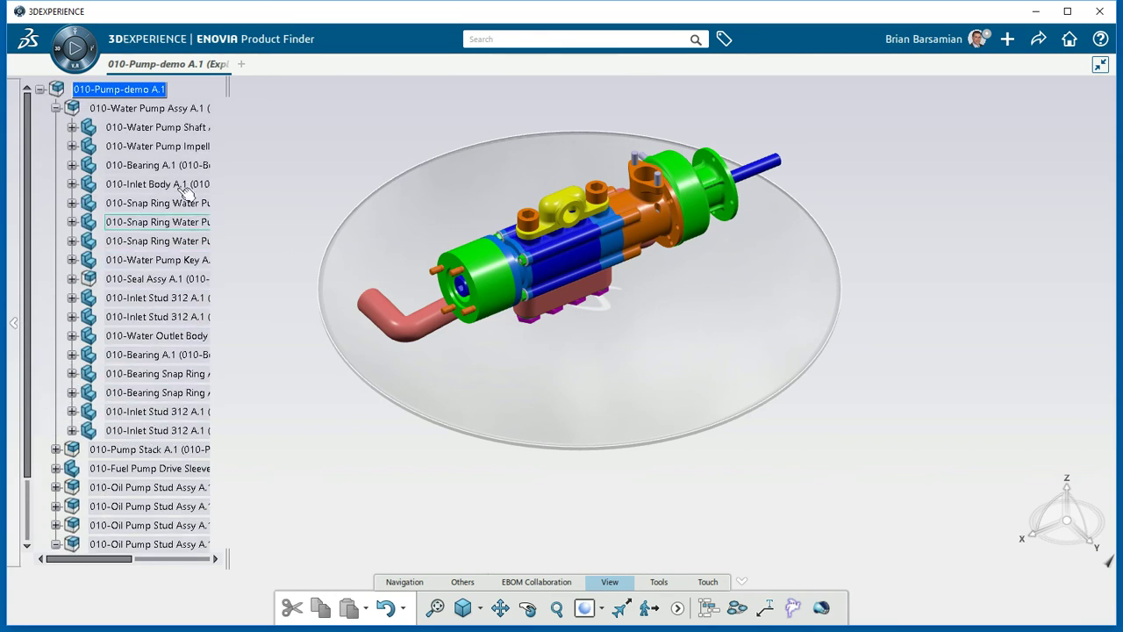
{"action": "left_click", "coordinate": [55, 108]}
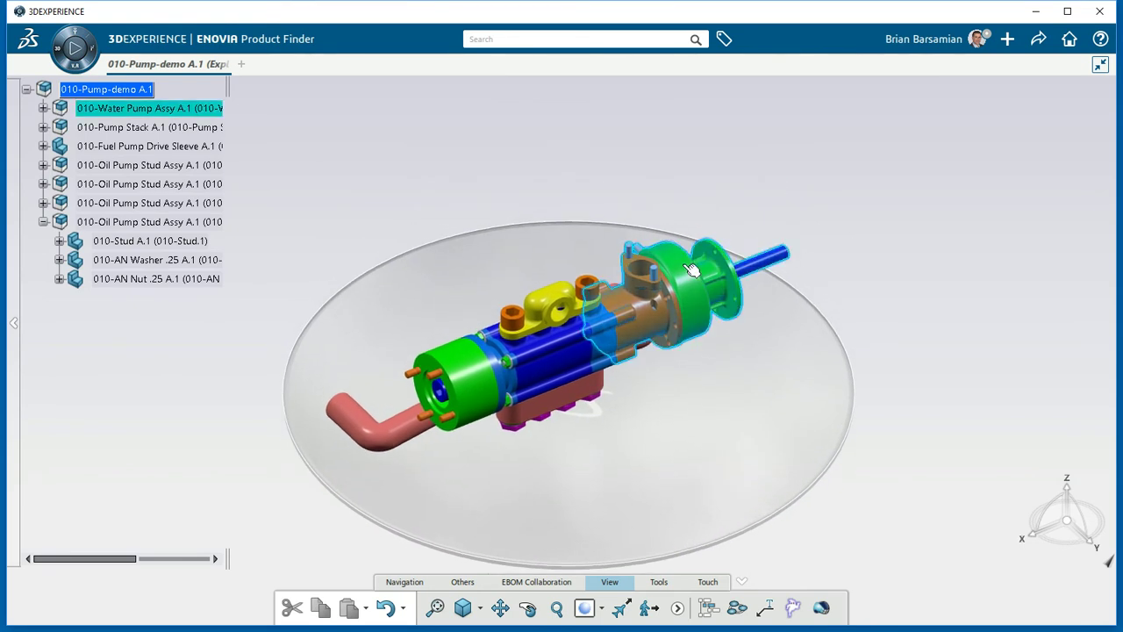
{"action": "middle_click_drag", "start_coordinate": [858, 151], "coordinate": [763, 88]}
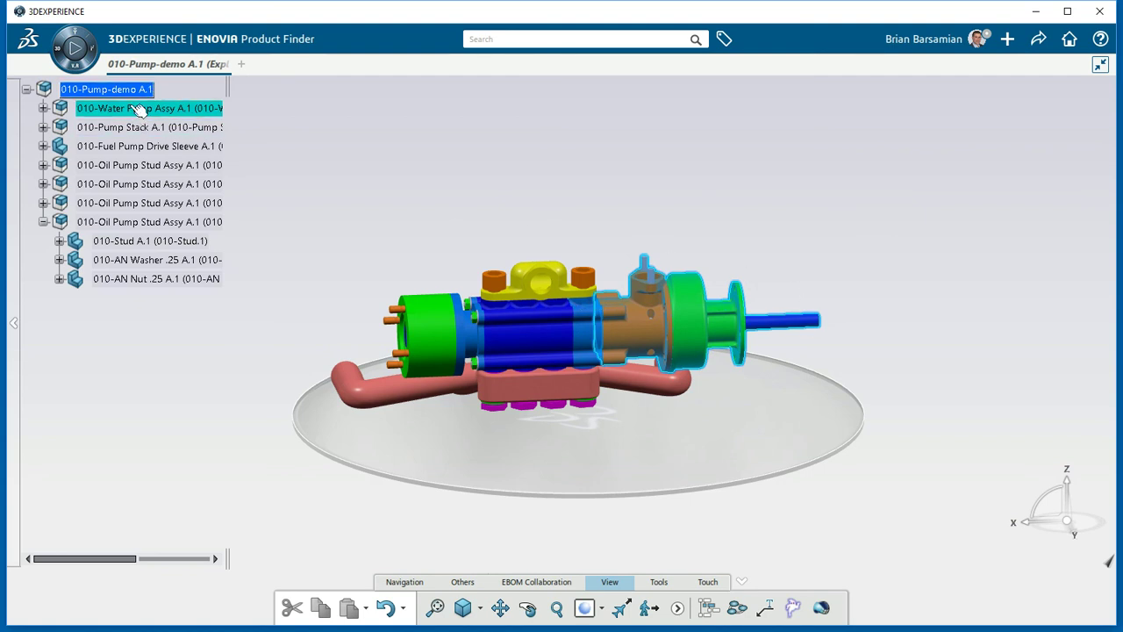
{"action": "left_click", "coordinate": [43, 108]}
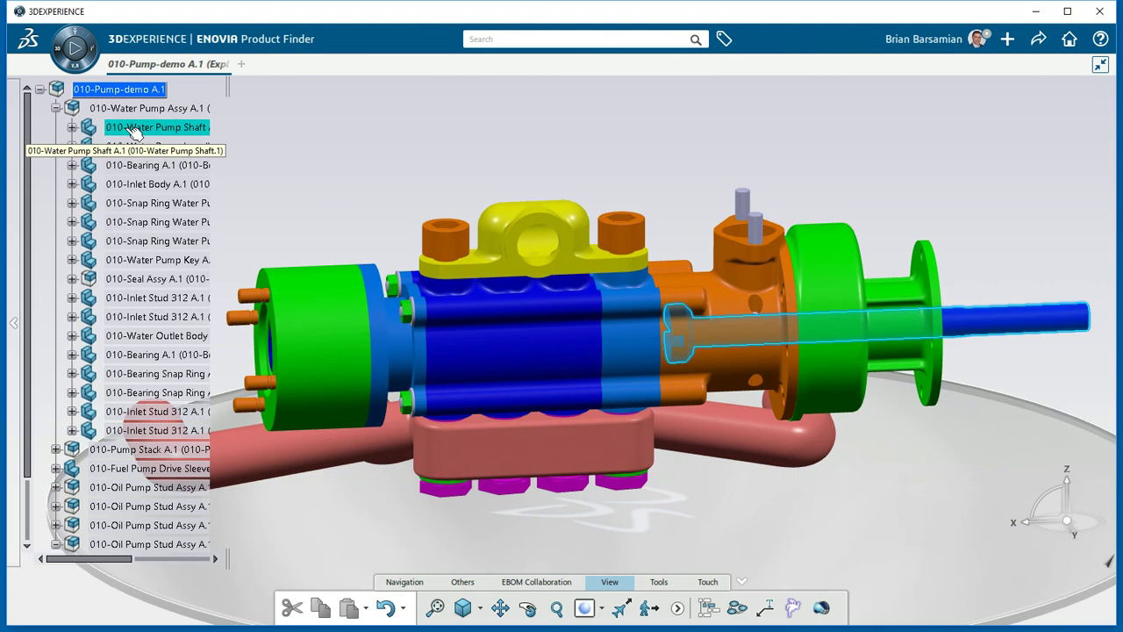
{"action": "left_click", "coordinate": [56, 107]}
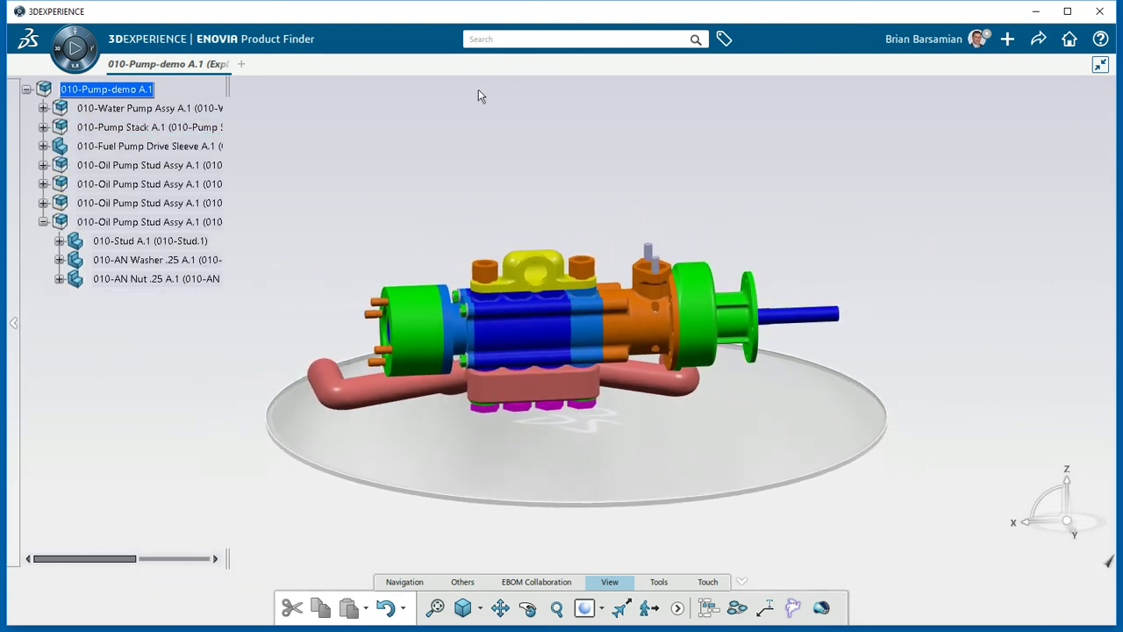
Hide the 010-Water Pump Assy in the pump model, leaving it displayed as a transparent ghost.
{"action": "left_click", "coordinate": [191, 108]}
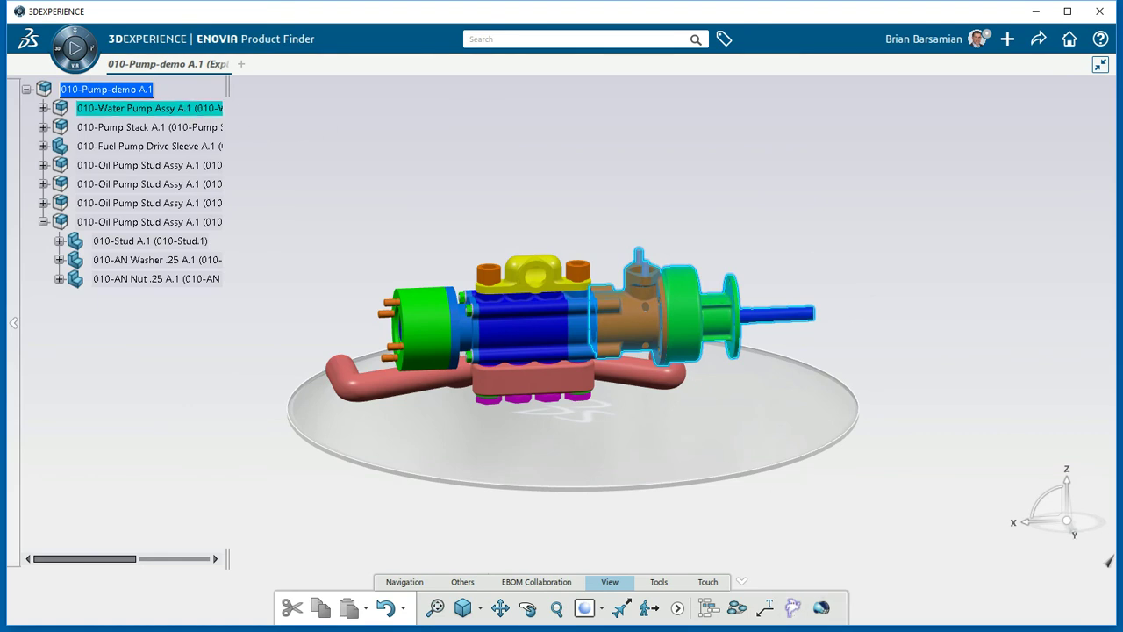
{"action": "left_click", "coordinate": [874, 583]}
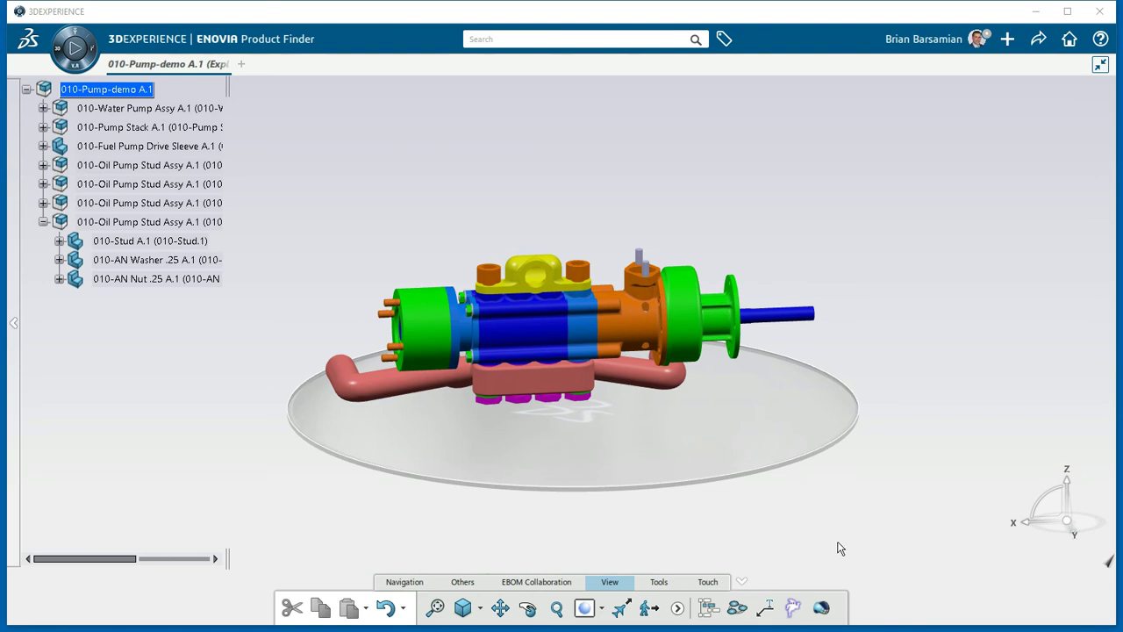
{"action": "left_click", "coordinate": [794, 607]}
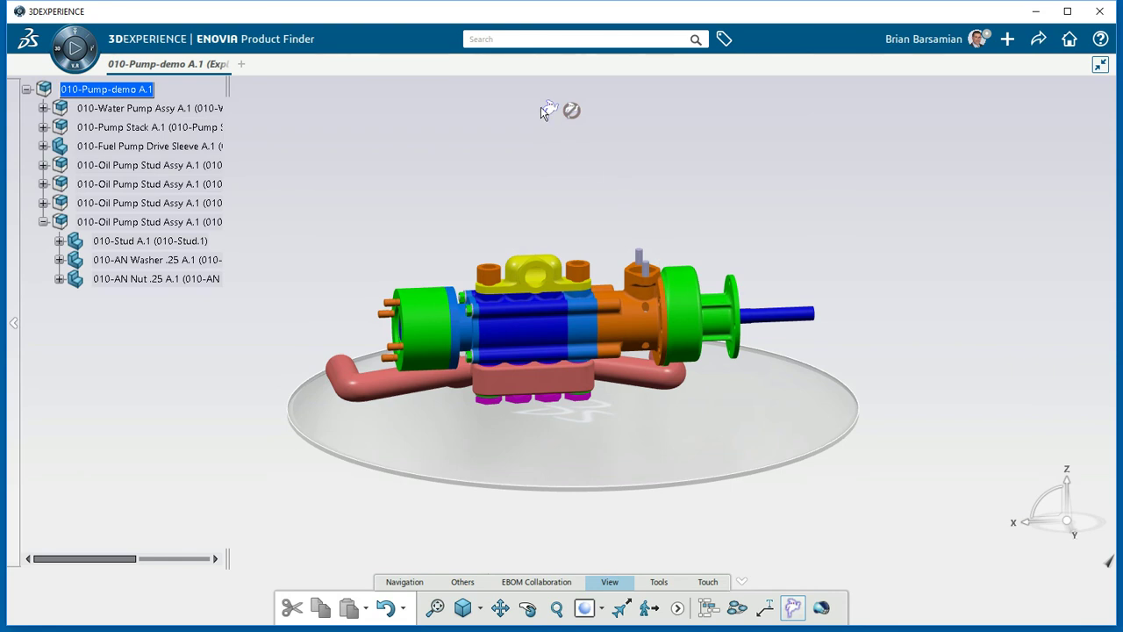
{"action": "left_click", "coordinate": [690, 331]}
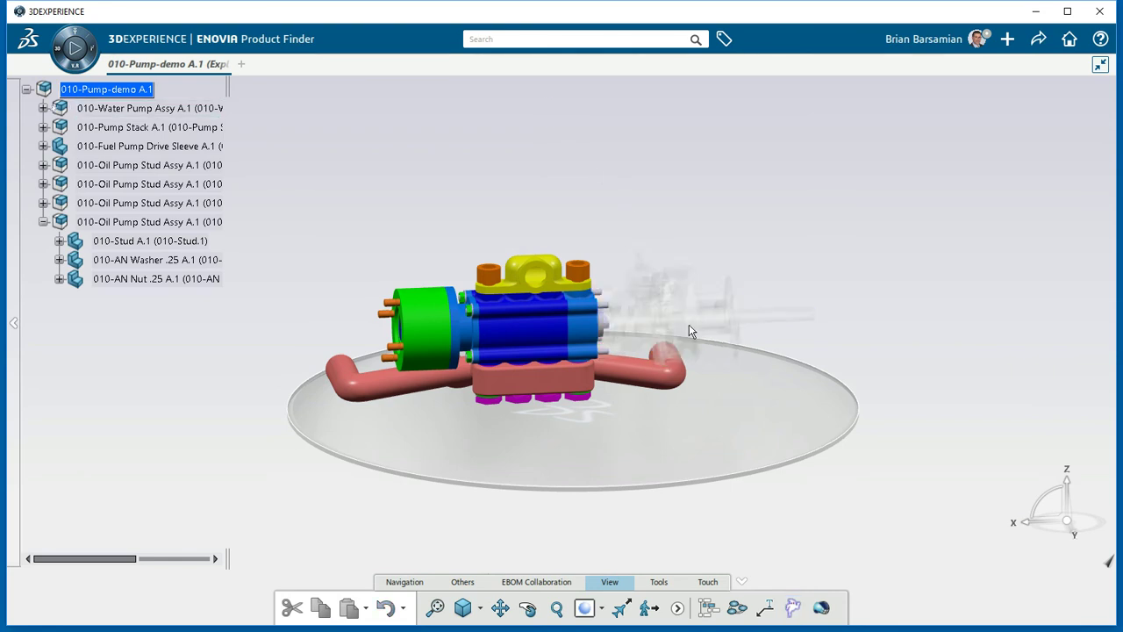
{"action": "middle_click_drag", "start_coordinate": [854, 262], "coordinate": [791, 203]}
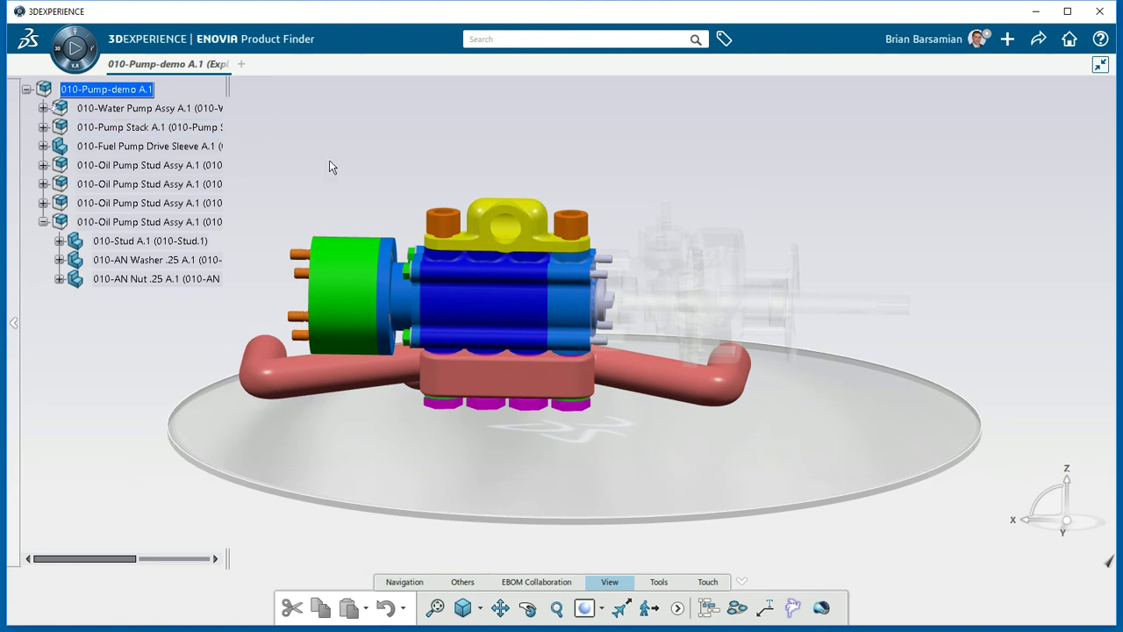
Expand 010-Pump Stack in the structure tree and hide its yellow 010-Oil Outlet Flange as a transparent ghost.
{"action": "left_click", "coordinate": [42, 127]}
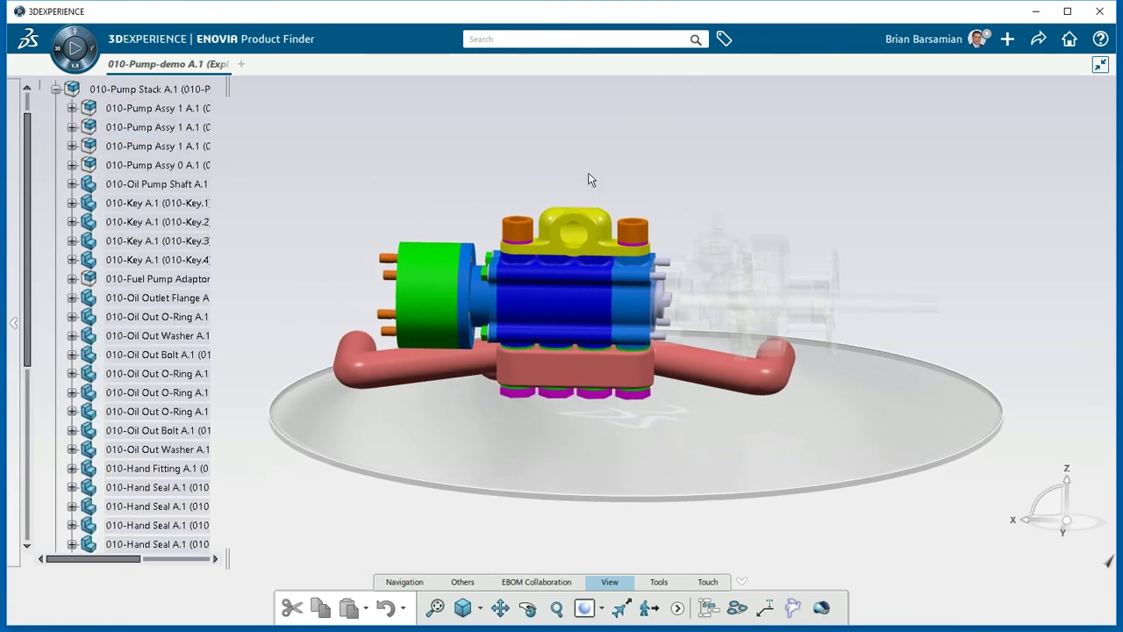
{"action": "left_click", "coordinate": [592, 227]}
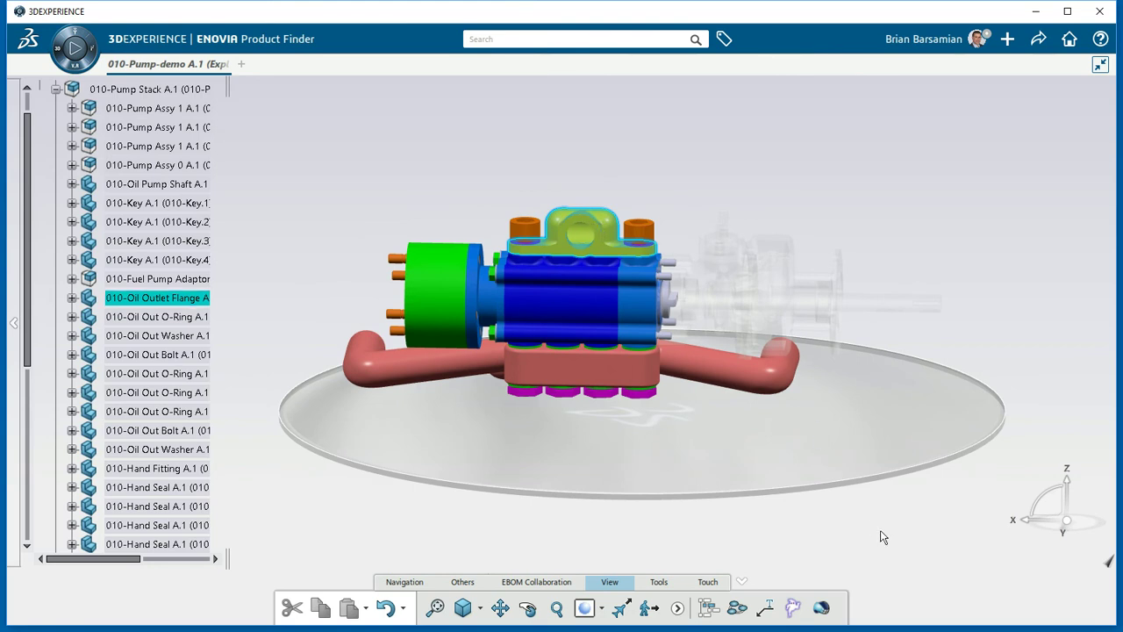
{"action": "left_click", "coordinate": [789, 611]}
{"action": "middle_click_drag", "start_coordinate": [710, 144], "coordinate": [677, 162]}
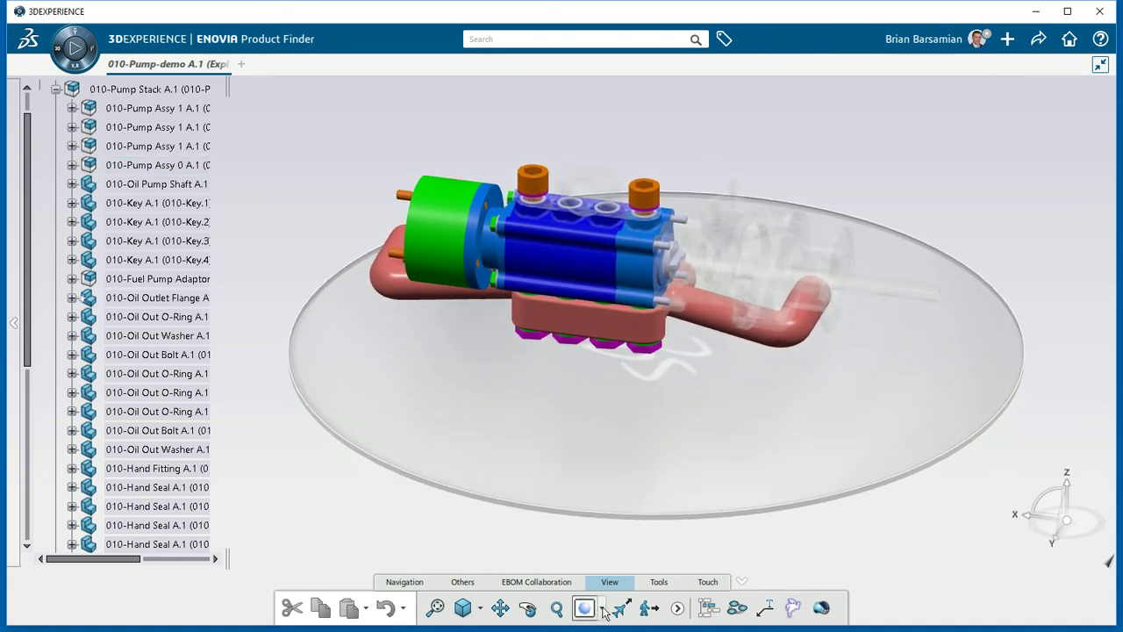
Set the display of the partly hidden pump assembly to the Design Icy Blue ambience.
{"action": "left_click", "coordinate": [602, 609]}
{"action": "left_click", "coordinate": [600, 500]}
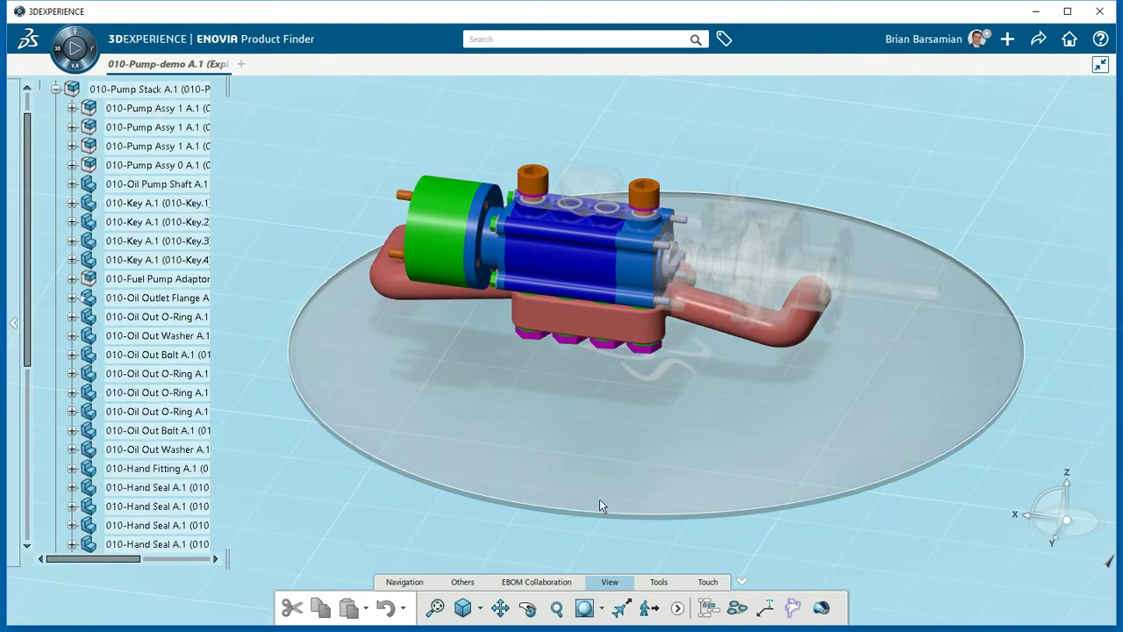
{"action": "middle_click_drag", "start_coordinate": [613, 388], "coordinate": [658, 358]}
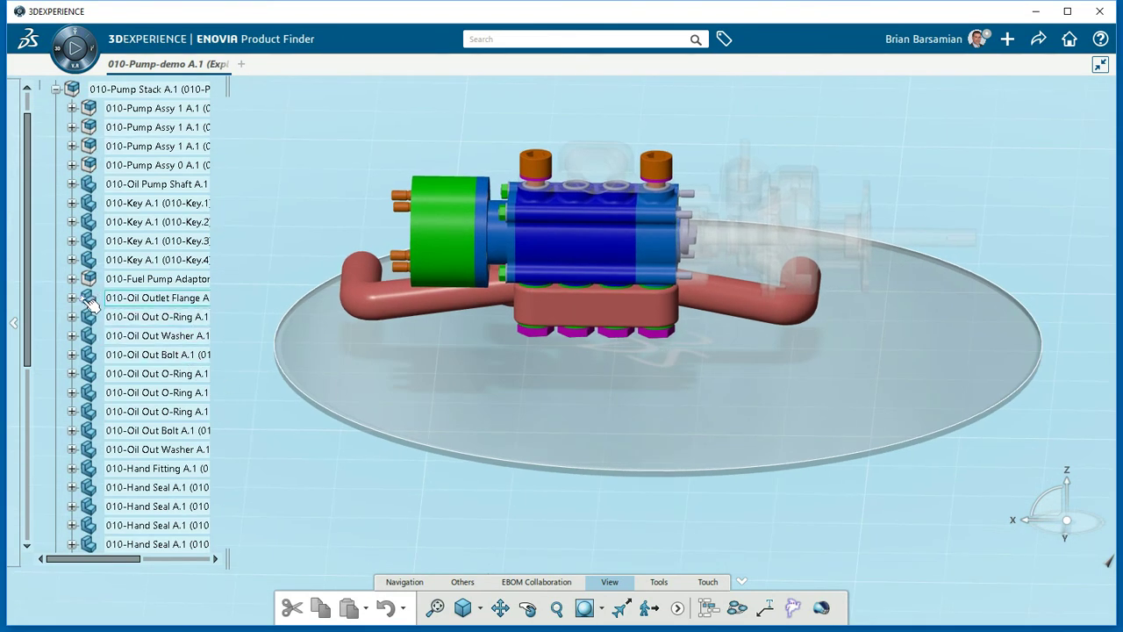
Collapse 010-Pump Stack in the structure tree and expand 010-Water Pump Assy to view its components.
{"action": "scroll", "coordinate": [39, 275], "scroll_direction": "up", "scroll_amount": 2}
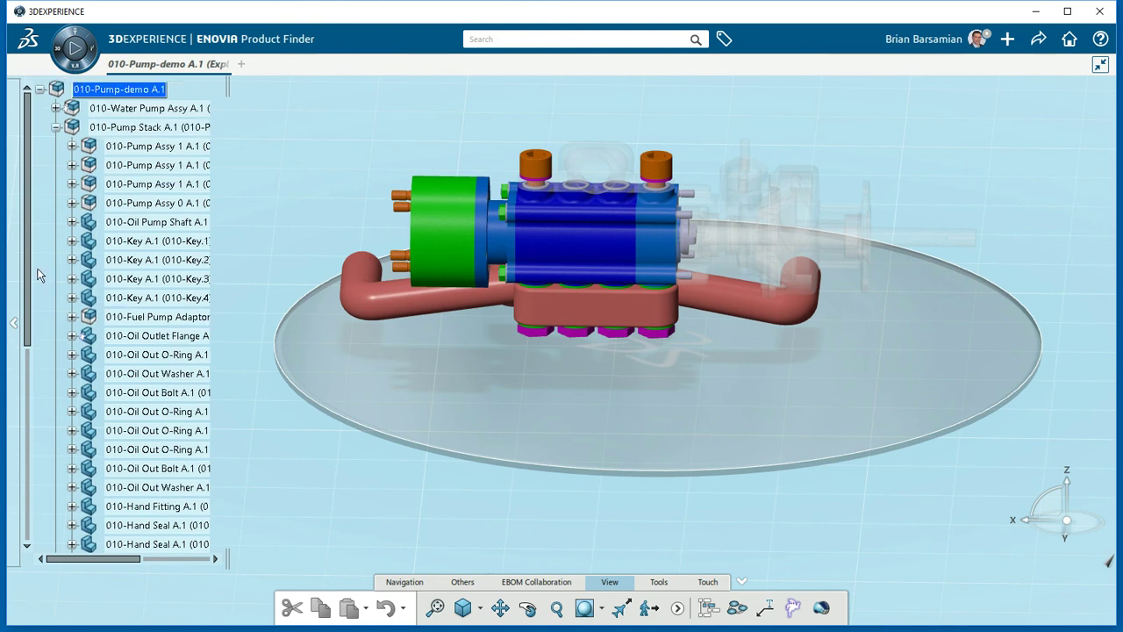
{"action": "left_click", "coordinate": [56, 127]}
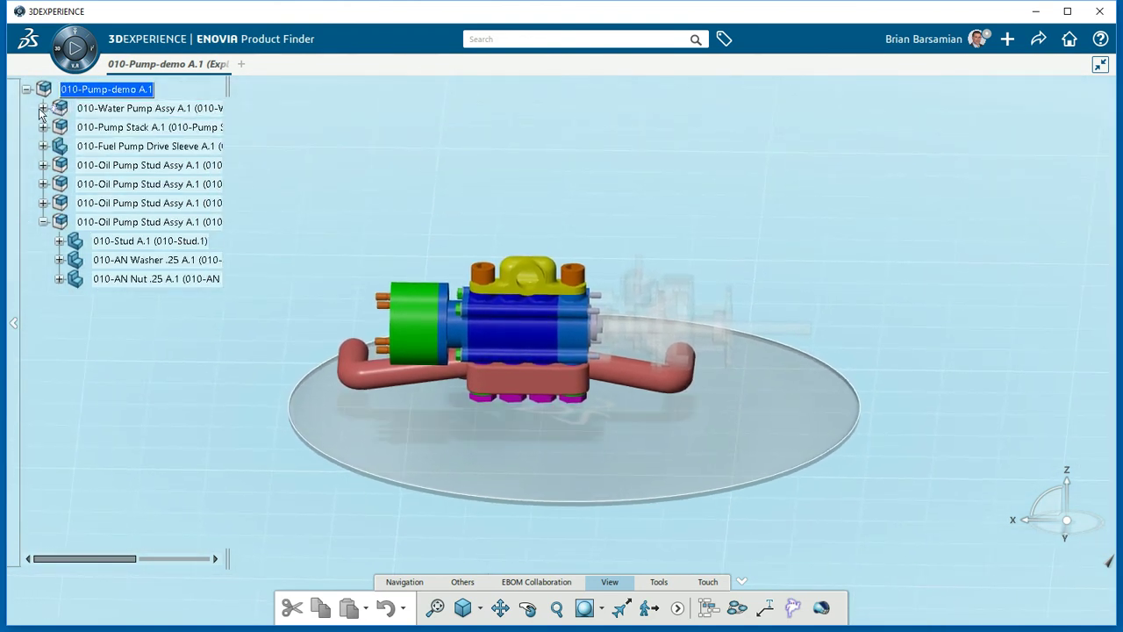
{"action": "left_click", "coordinate": [42, 108]}
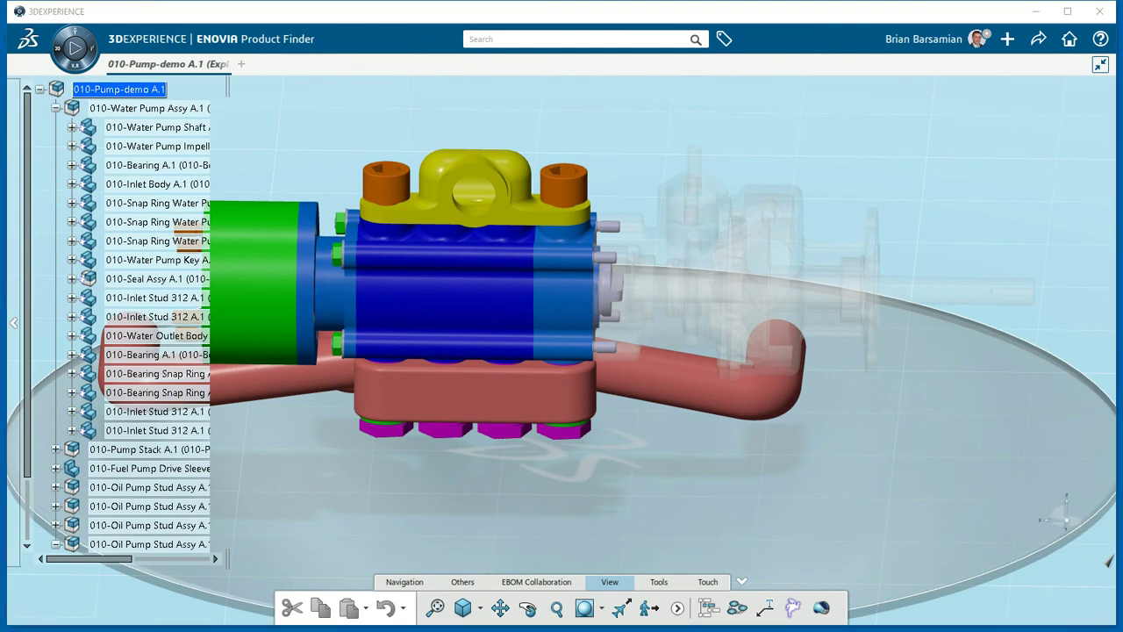
{"action": "left_click_drag", "start_coordinate": [1122, 88], "coordinate": [664, 90]}
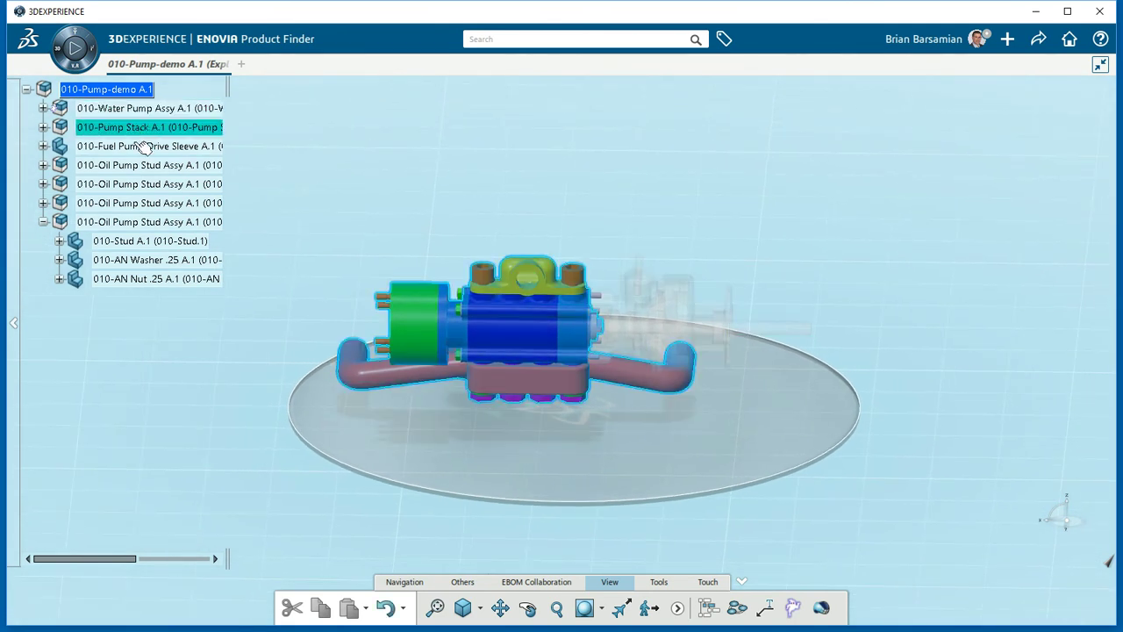
Highlight an 010-Oil Pump Stud Assy, and explore the 010-Pump Stack subassembly on its own in a new tab.
{"action": "left_click", "coordinate": [145, 165]}
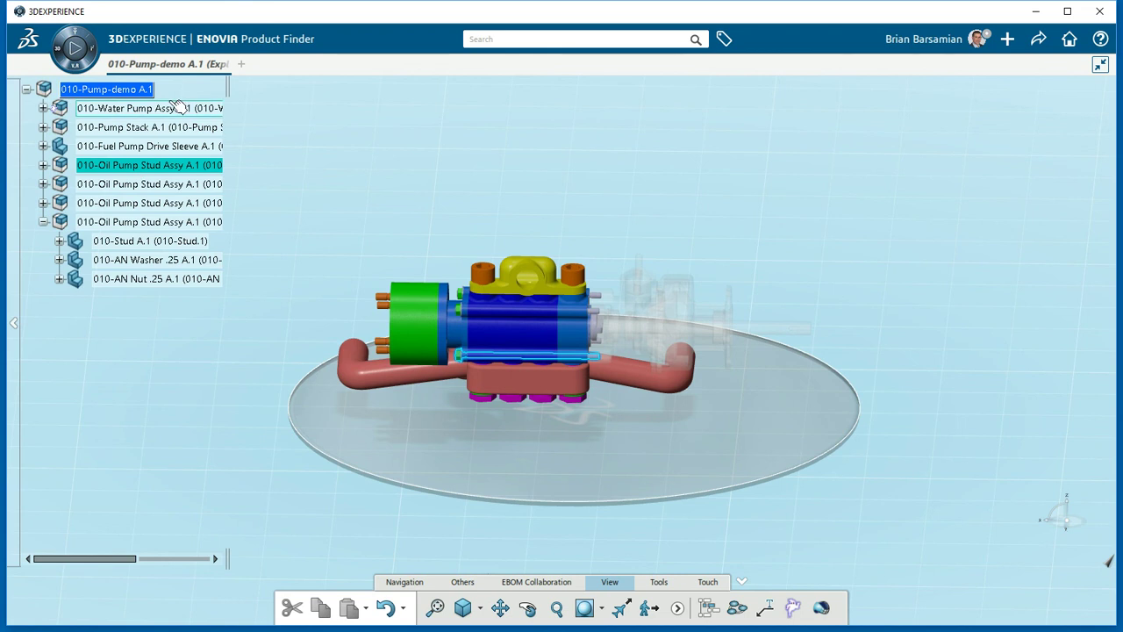
{"action": "left_click", "coordinate": [153, 129]}
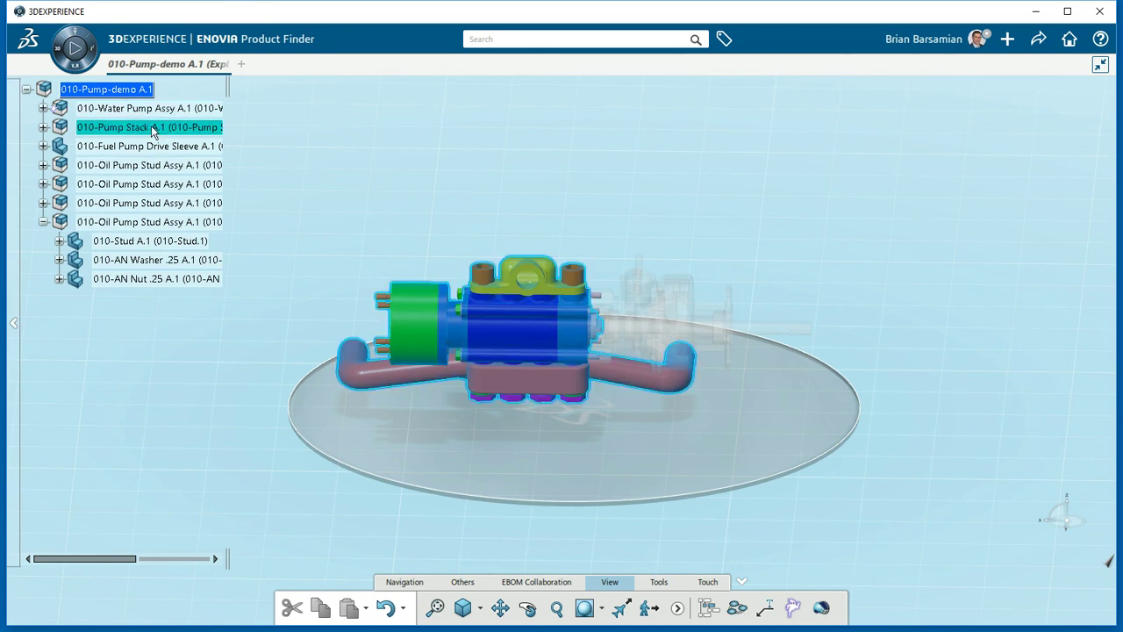
{"action": "right_click", "coordinate": [154, 131]}
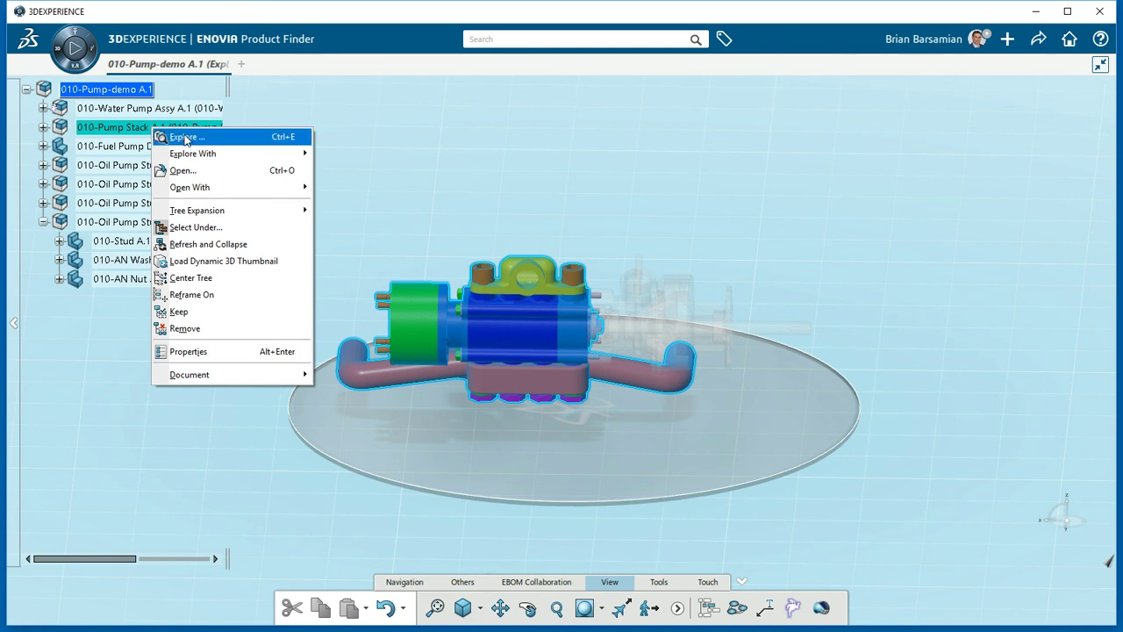
{"action": "left_click", "coordinate": [185, 139]}
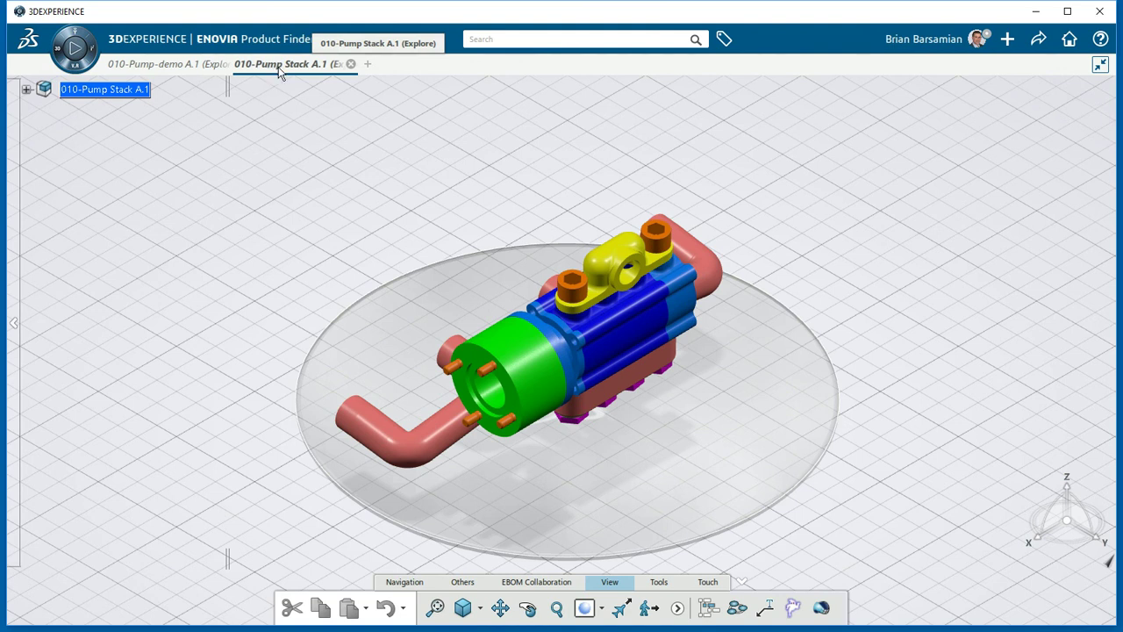
Examine the 010-Pump Stack's component structure and 3D model, expanding its tree and collapsing it again.
{"action": "left_click", "coordinate": [26, 89]}
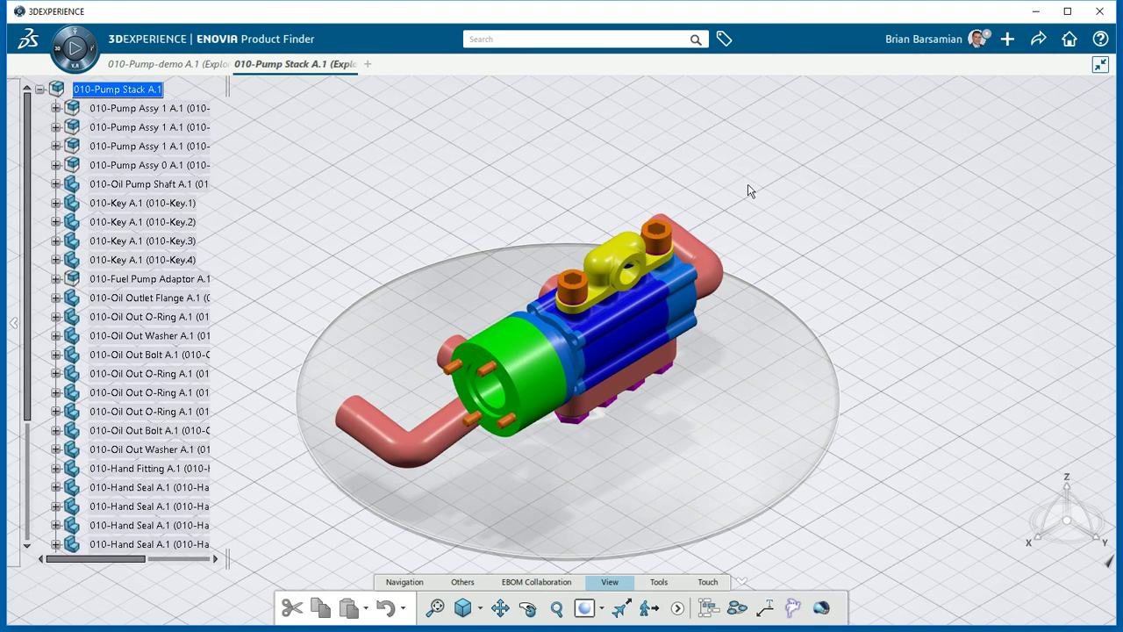
{"action": "middle_click", "coordinate": [856, 211]}
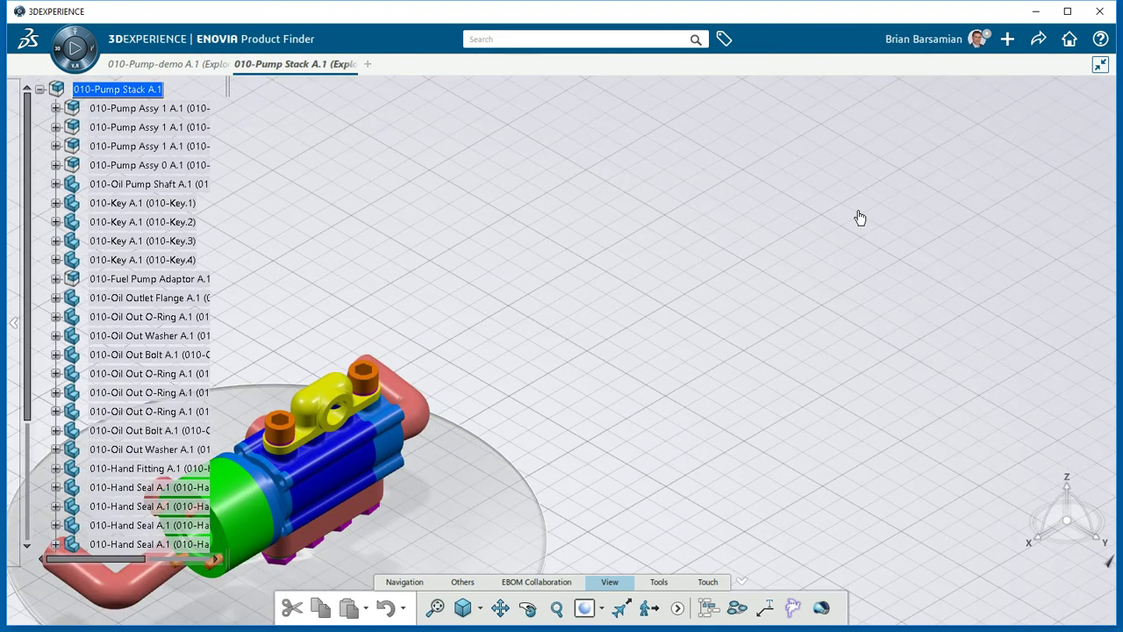
{"action": "middle_click_drag", "start_coordinate": [572, 346], "coordinate": [921, 157]}
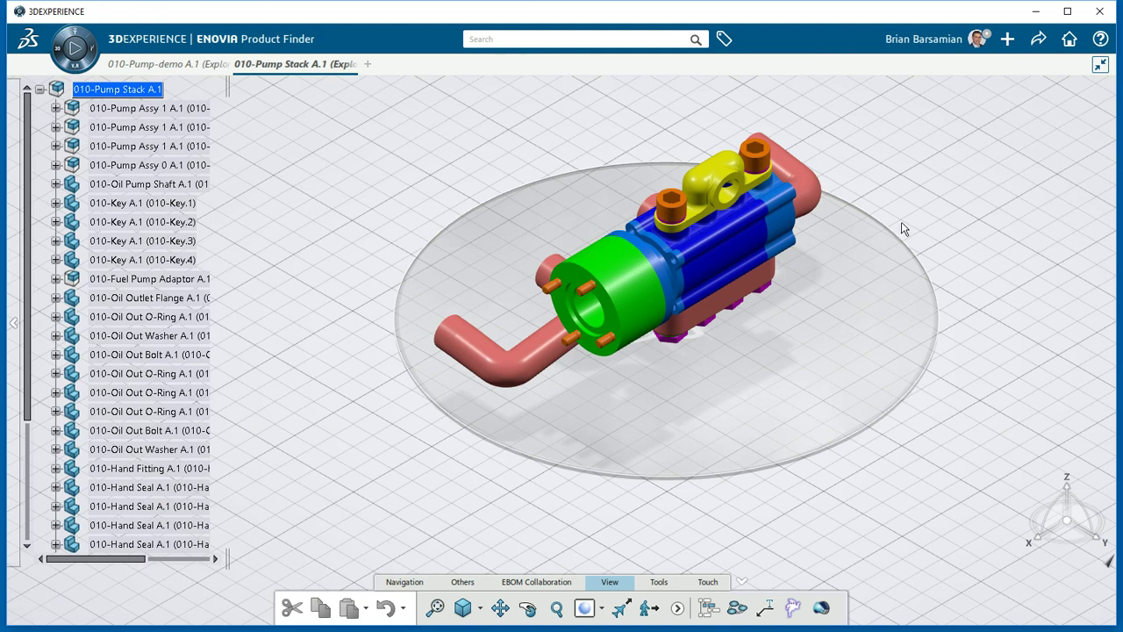
{"action": "middle_click_drag", "start_coordinate": [928, 219], "coordinate": [805, 186]}
{"action": "scroll", "coordinate": [805, 186], "scroll_direction": "up", "scroll_amount": 5}
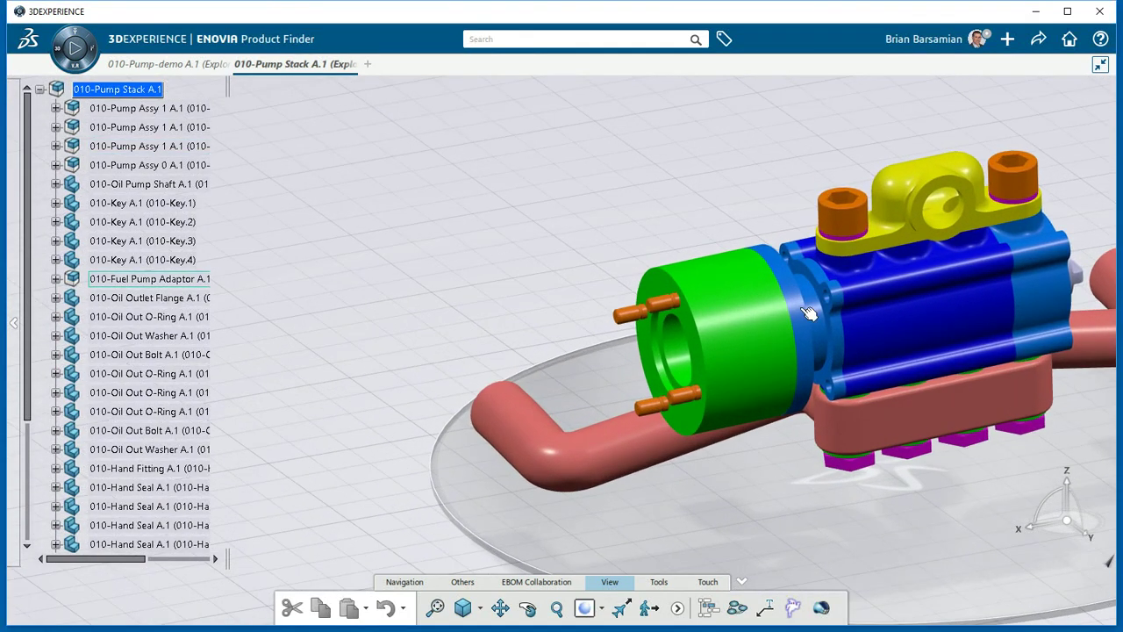
{"action": "left_click", "coordinate": [37, 89]}
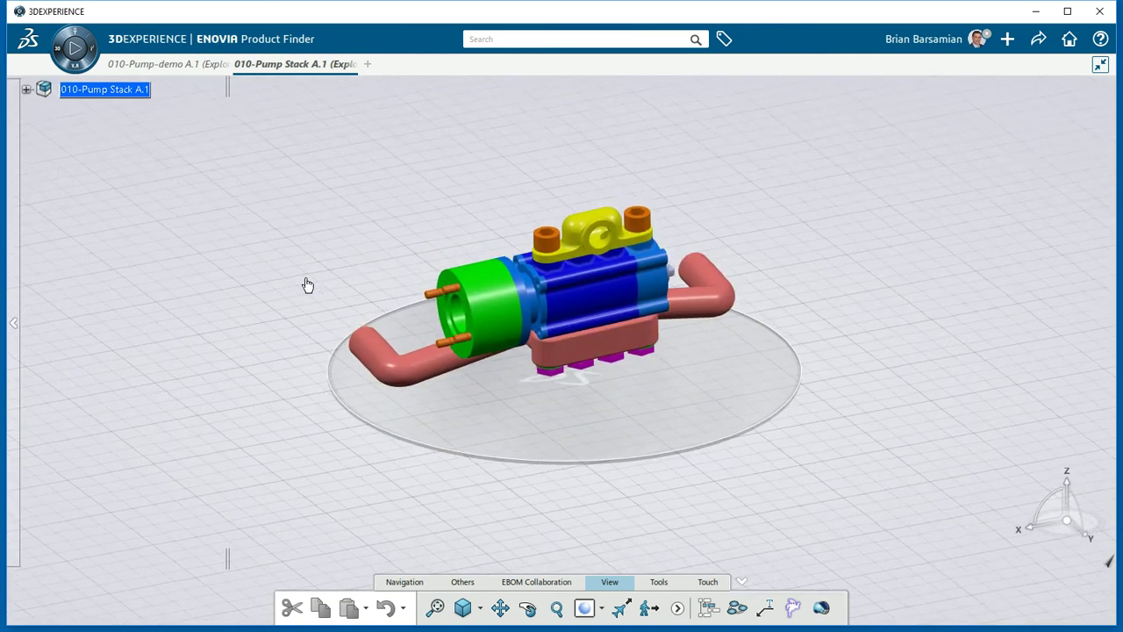
{"action": "middle_click_drag", "start_coordinate": [420, 425], "coordinate": [689, 353]}
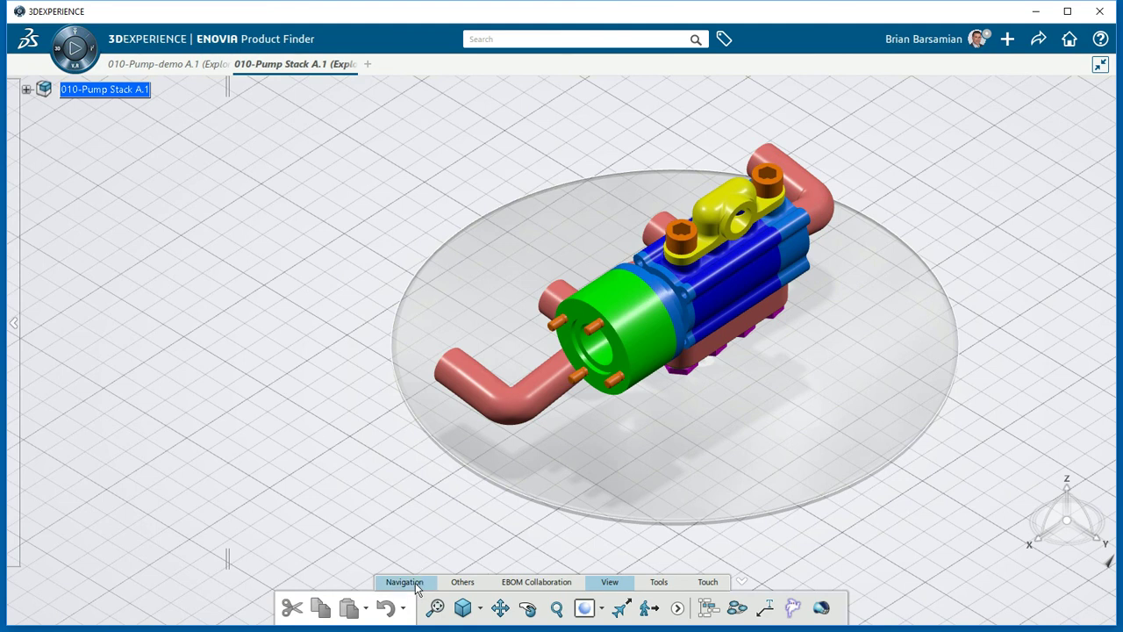
Check the Others and EBOM Collaboration commands, and open 010-Pump Stack A.1 in CATIA Assembly Design.
{"action": "left_click", "coordinate": [462, 583]}
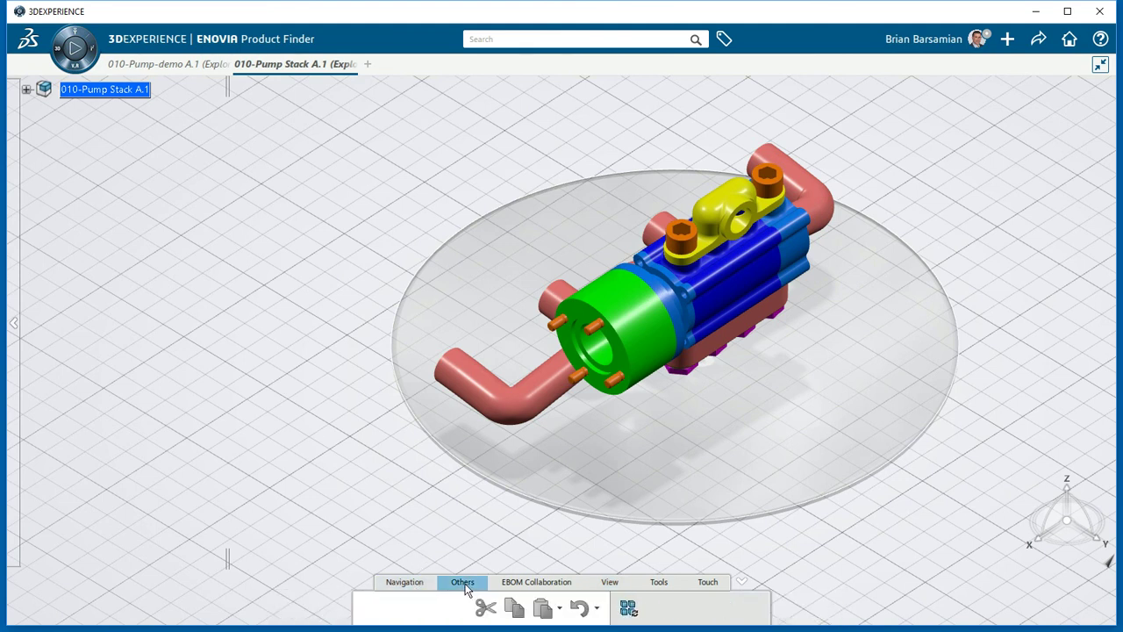
{"action": "left_click", "coordinate": [534, 583]}
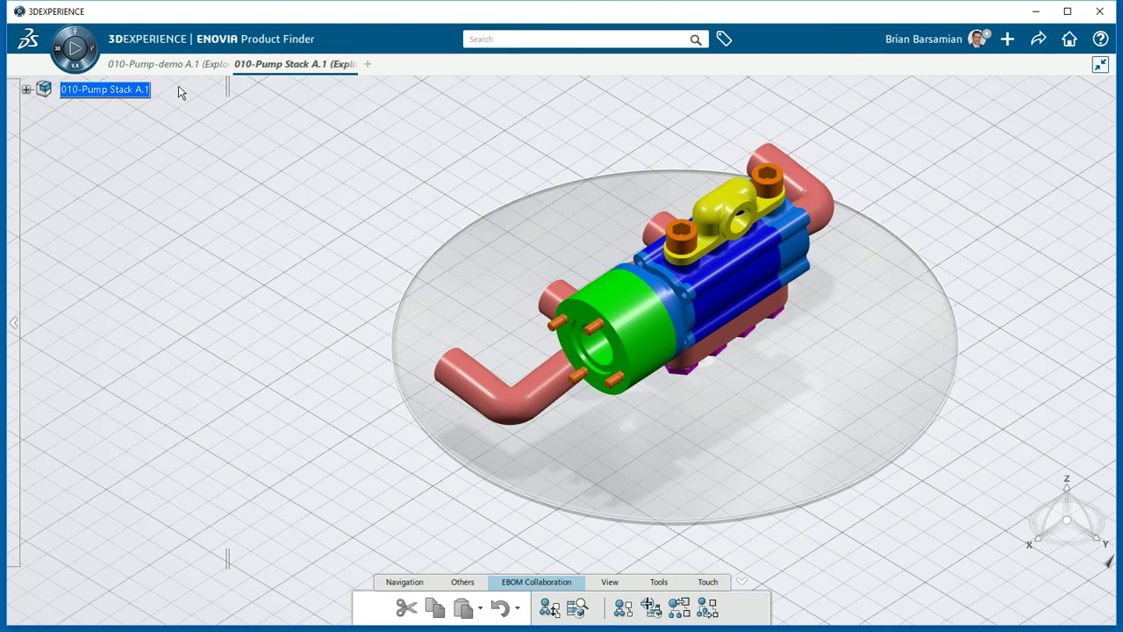
{"action": "right_click", "coordinate": [123, 96]}
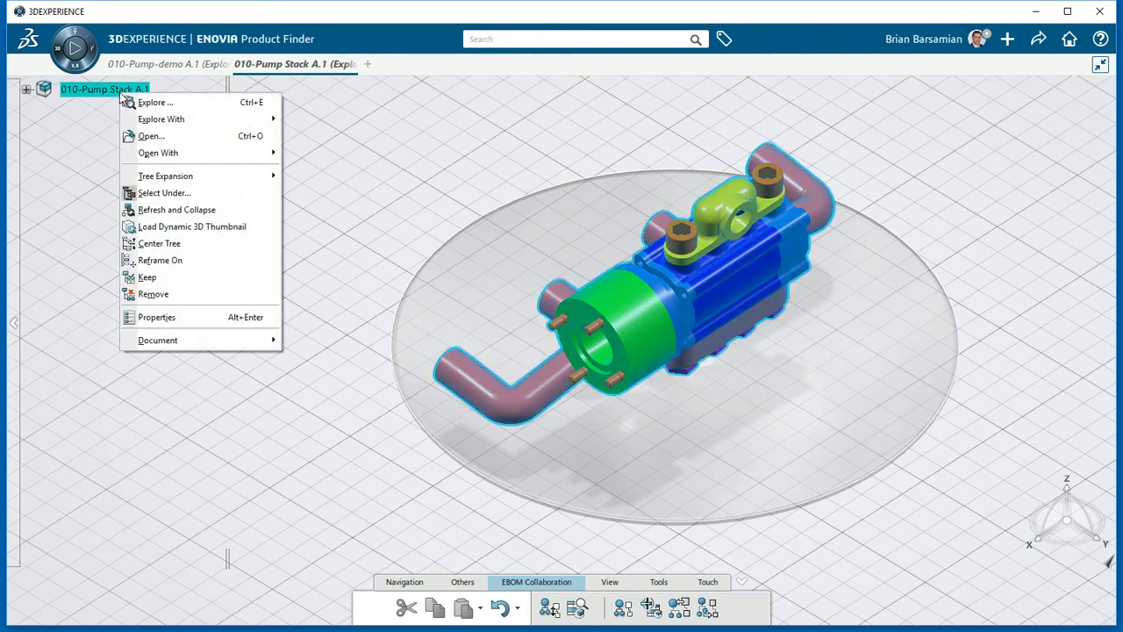
{"action": "left_click", "coordinate": [164, 138]}
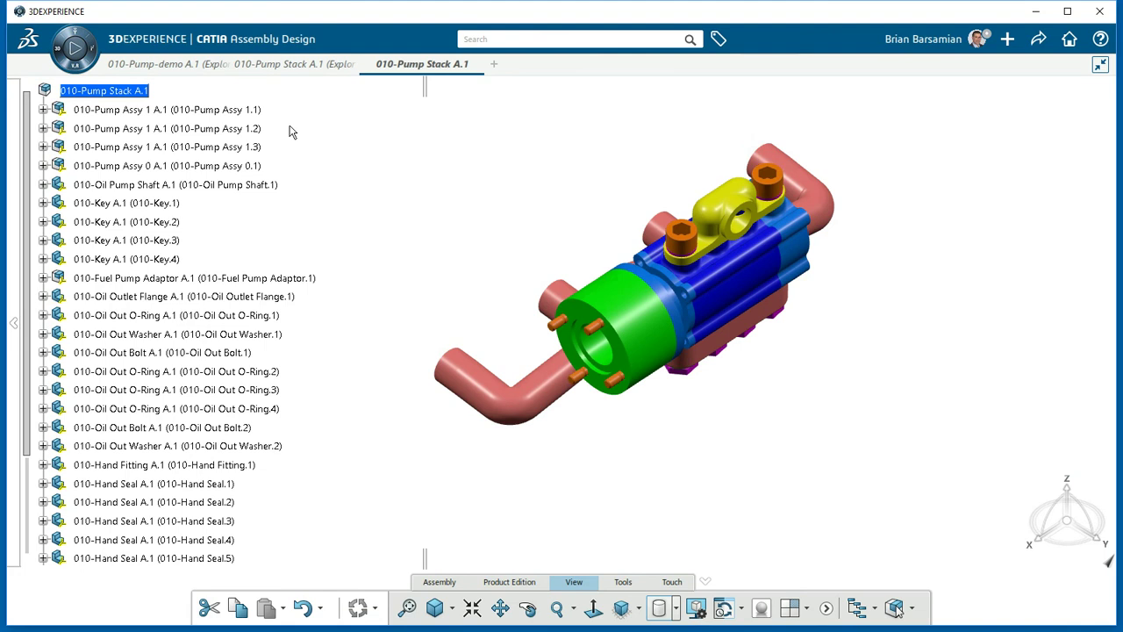
{"action": "mouse_move", "coordinate": [644, 167]}
{"action": "middle_mouse_down"}
{"action": "mouse_move", "coordinate": [724, 185]}
{"action": "mouse_move", "coordinate": [580, 179]}
{"action": "mouse_move", "coordinate": [738, 191]}
{"action": "mouse_move", "coordinate": [640, 163]}
{"action": "middle_mouse_up"}
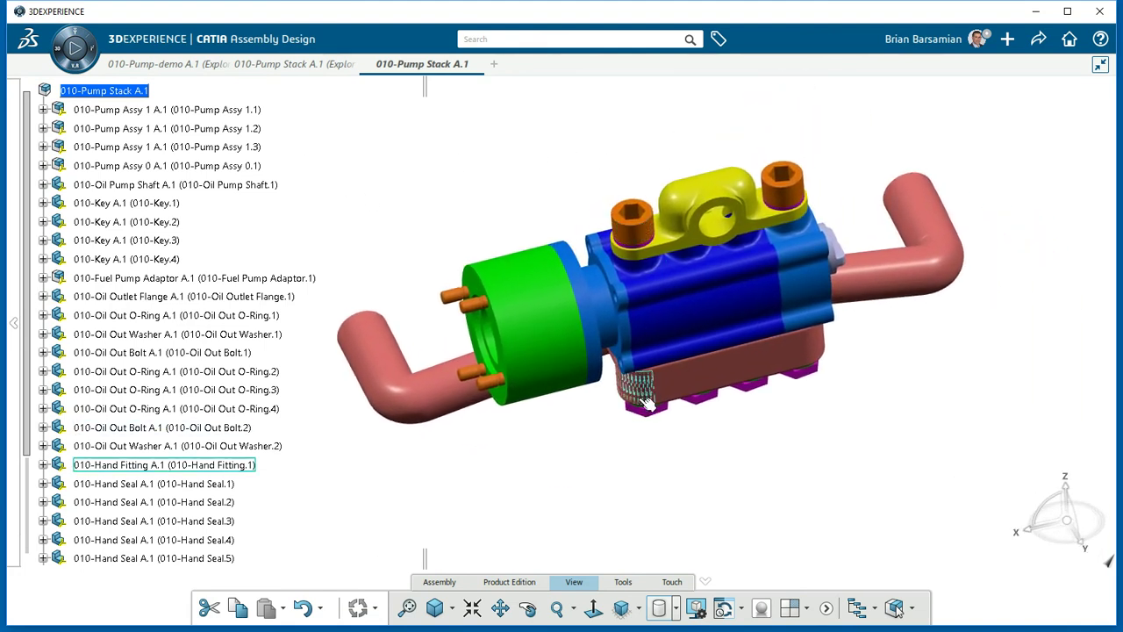
{"action": "middle_click_drag", "start_coordinate": [565, 441], "coordinate": [664, 500]}
{"action": "middle_click_drag", "start_coordinate": [732, 467], "coordinate": [778, 413]}
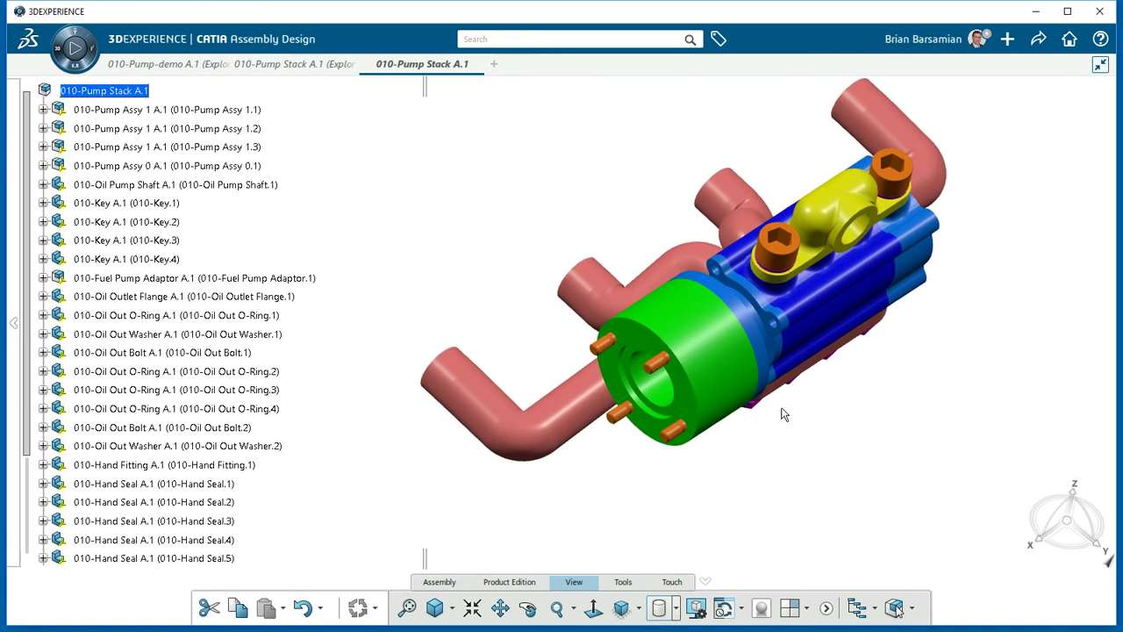
{"action": "middle_click_drag", "start_coordinate": [951, 257], "coordinate": [898, 227]}
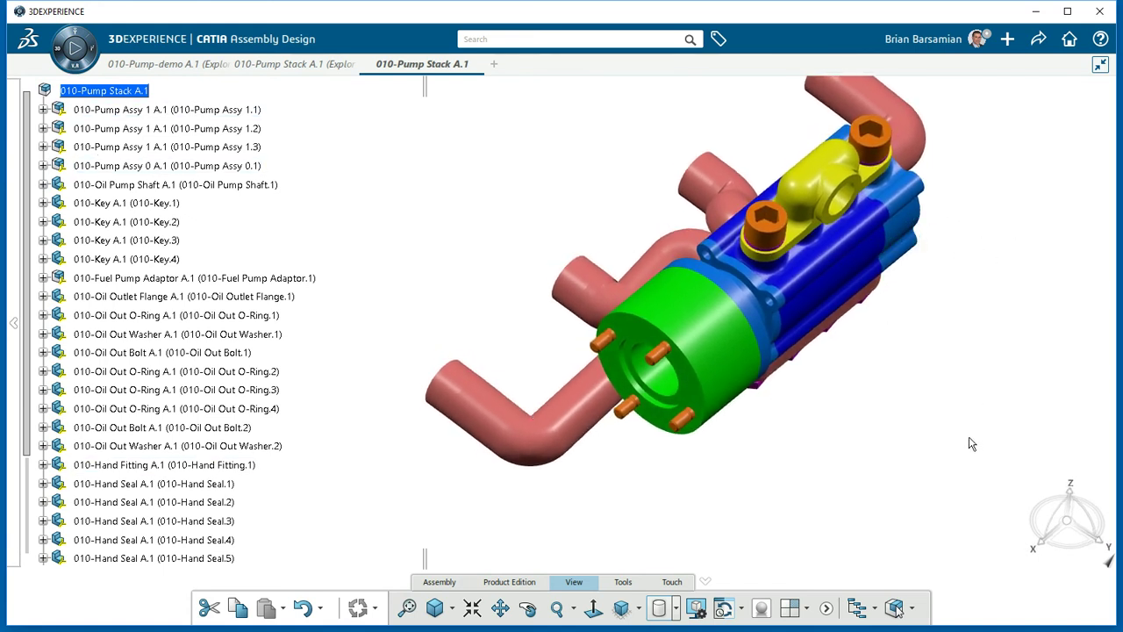